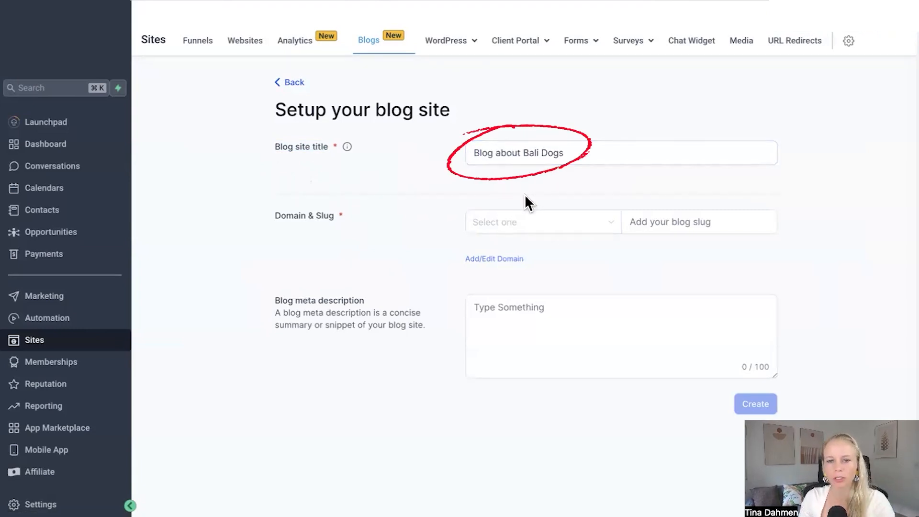
# Step: Choose coachmarketinghub.com as the domain for the new blog site
pyautogui.click(606, 152)
pyautogui.moveTo(346, 146)
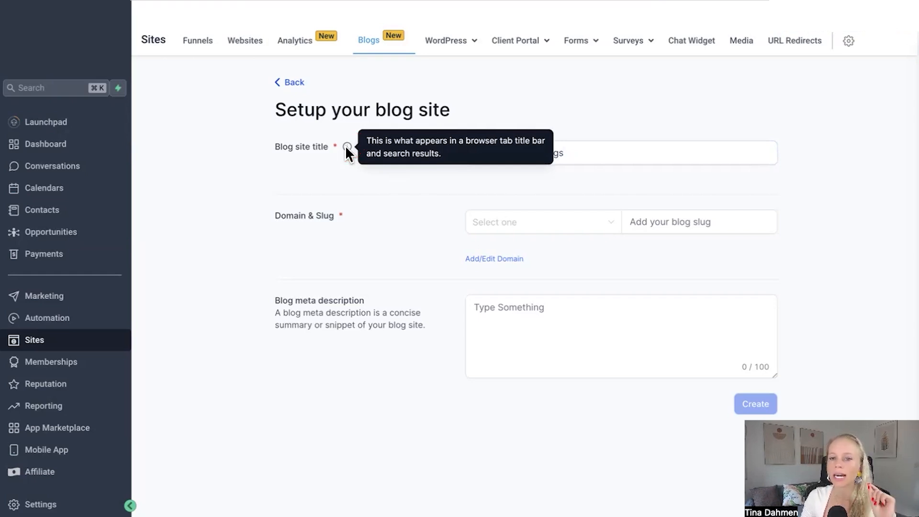
pyautogui.moveTo(272, 146); pyautogui.dragTo(327, 146)
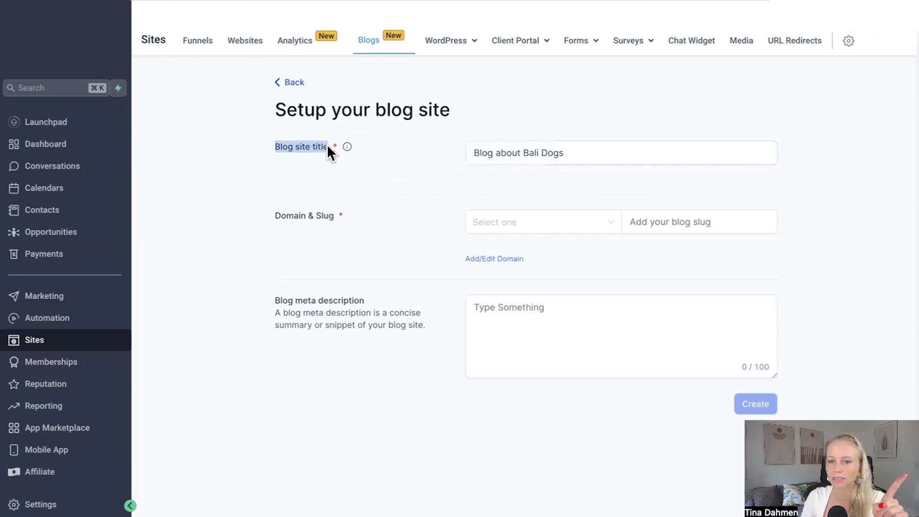
pyautogui.moveTo(281, 227); pyautogui.dragTo(335, 217)
pyautogui.click(492, 232)
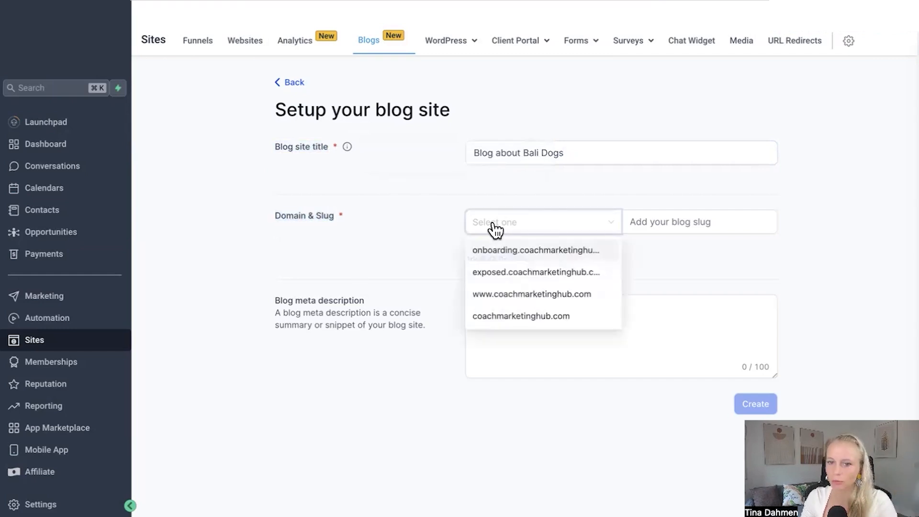
pyautogui.click(521, 316)
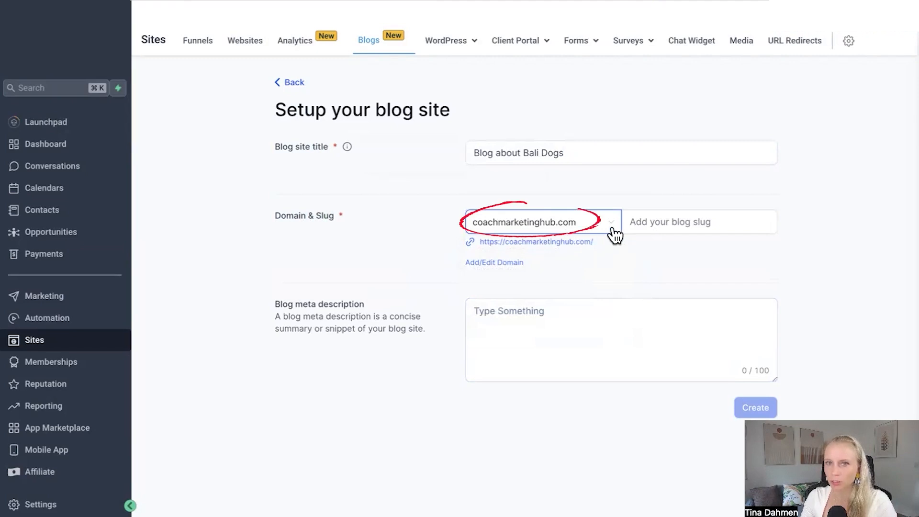
# Step: Paste balidogblog into the blog slug field
pyautogui.click(689, 221)
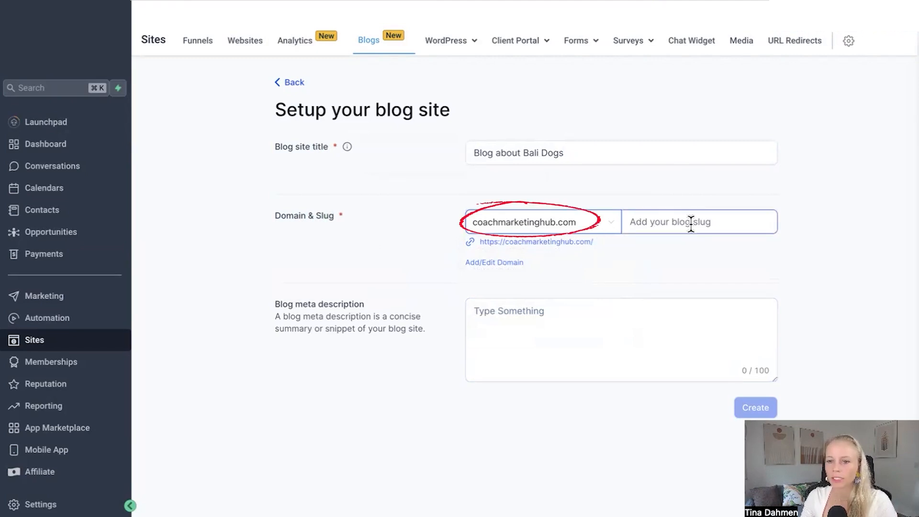
pyautogui.write('balidogblog')
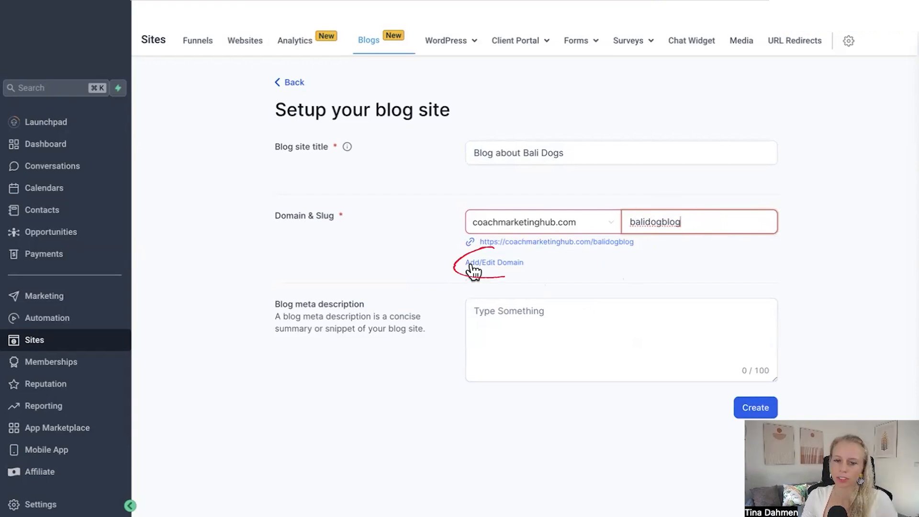
# Step: Open the domain management page and its Add option, then return to the blog setup form
pyautogui.click(506, 263)
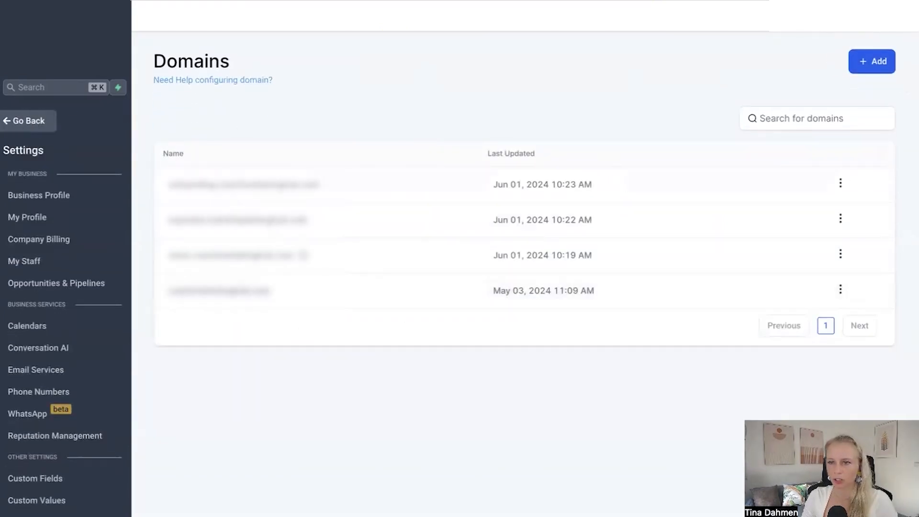
pyautogui.click(883, 64)
pyautogui.click(370, 277)
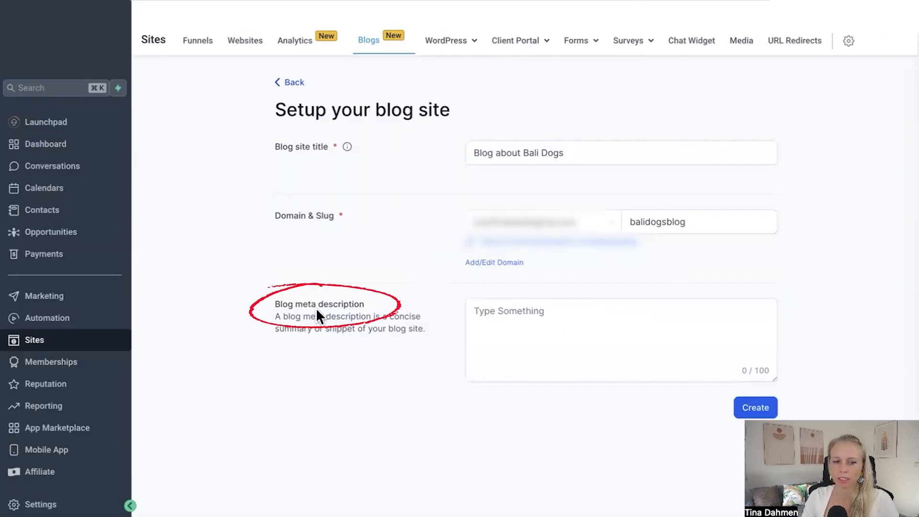
# Step: Enter the meta description "Bali dogs is the oldest dog breed on the planet. Adopt DON'T SHOP. Adopt a Bali dog today." and create the blog site
pyautogui.moveTo(275, 305); pyautogui.dragTo(363, 304)
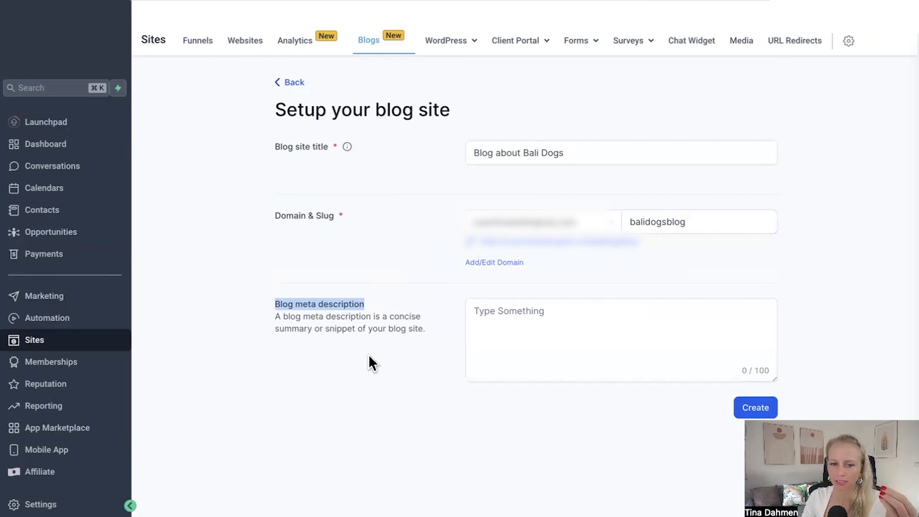
pyautogui.click(743, 375)
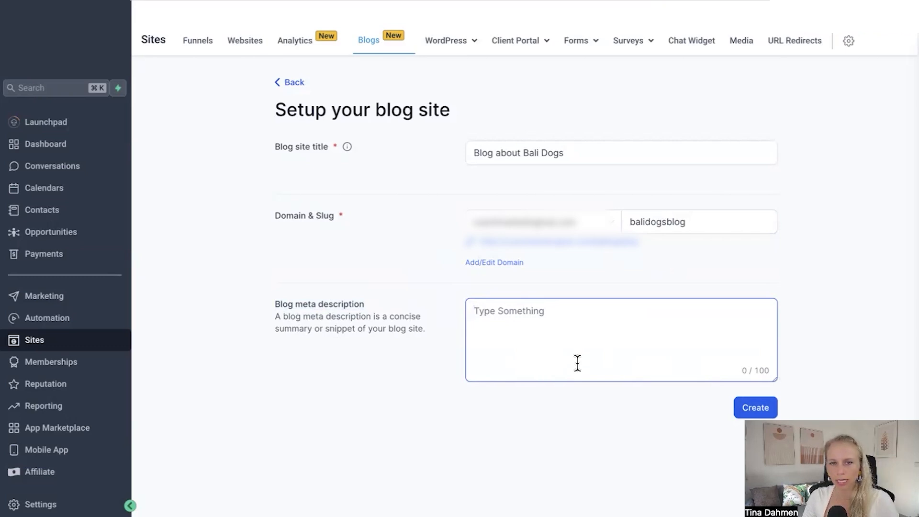
pyautogui.write("Bali dogs is the oldest dog breed on the planet. Adopt DON'T SHIP")
pyautogui.press('BackSpace')
pyautogui.press('BackSpace')
pyautogui.press('BackSpace')
pyautogui.press('BackSpace')
pyautogui.write('SHOP')
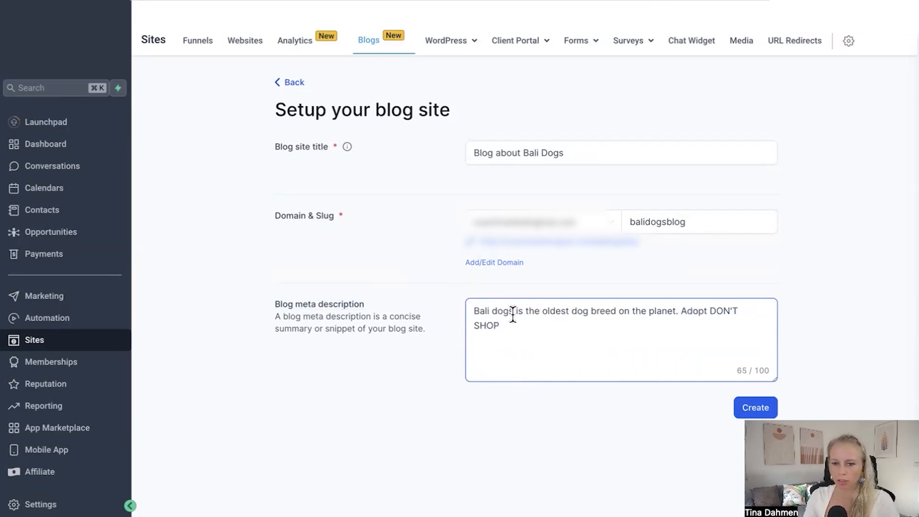
pyautogui.moveTo(514, 312); pyautogui.dragTo(476, 309)
pyautogui.click(553, 327)
pyautogui.write('. Adopt a Bali dog today.')
pyautogui.moveTo(471, 311); pyautogui.dragTo(514, 308)
pyautogui.click(608, 326)
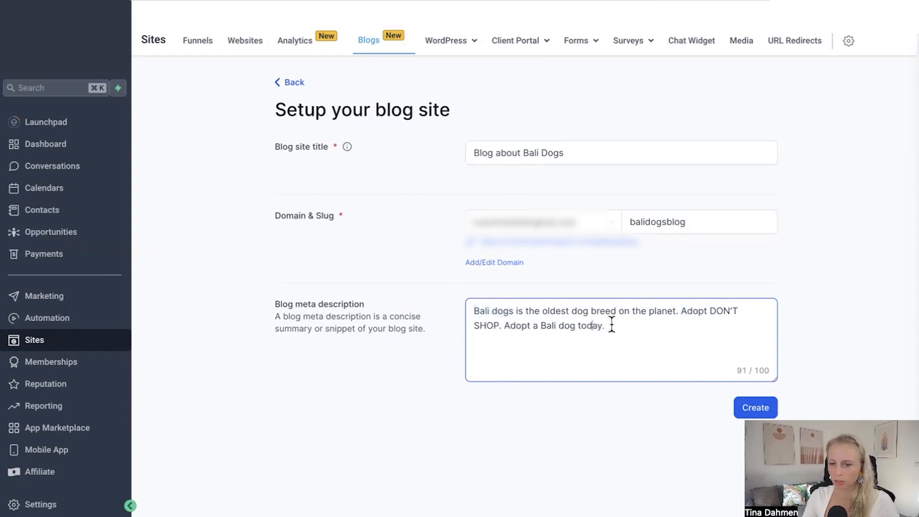
pyautogui.click(744, 411)
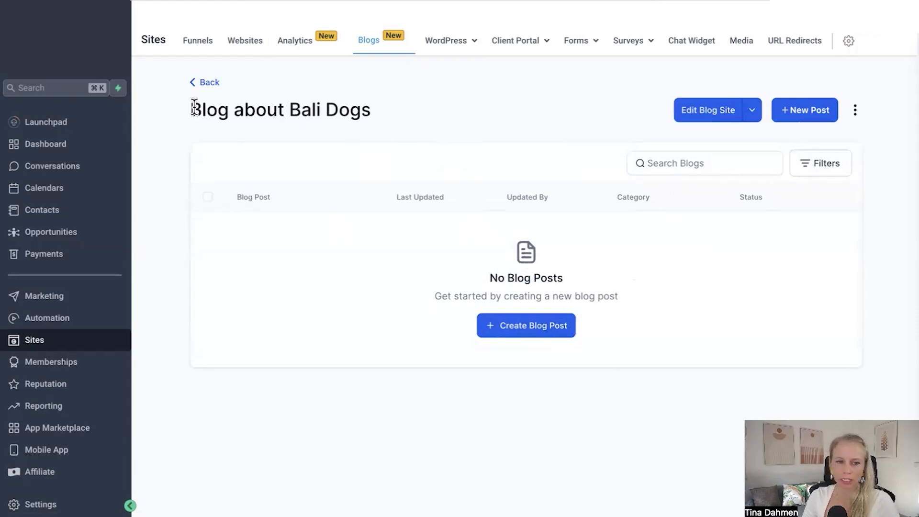
# Step: Return to the blogs list, open Blog about Bali Dogs, and edit the blog site in a new tab
pyautogui.click(208, 87)
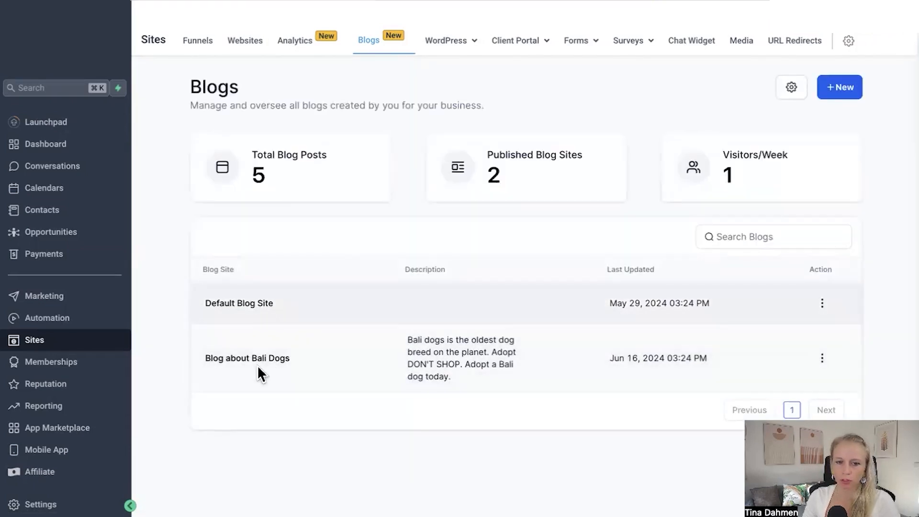
pyautogui.moveTo(193, 366); pyautogui.dragTo(289, 358)
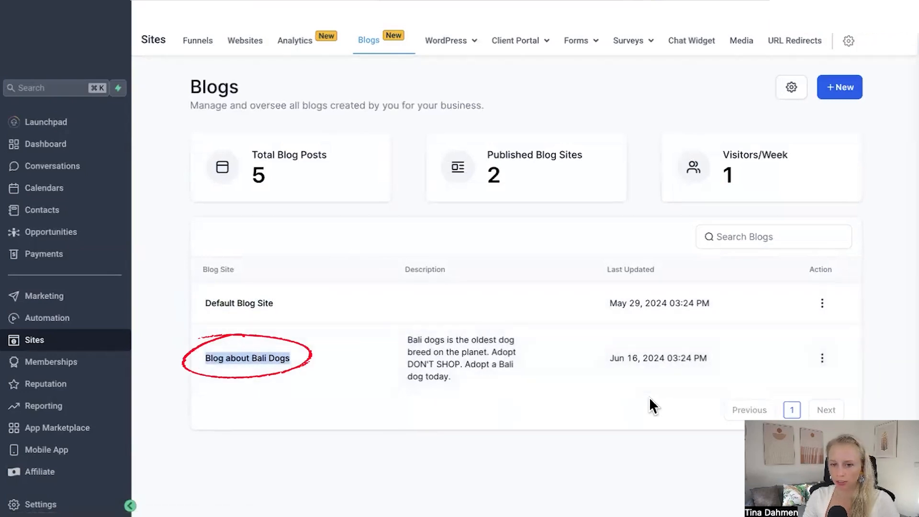
pyautogui.click(271, 358)
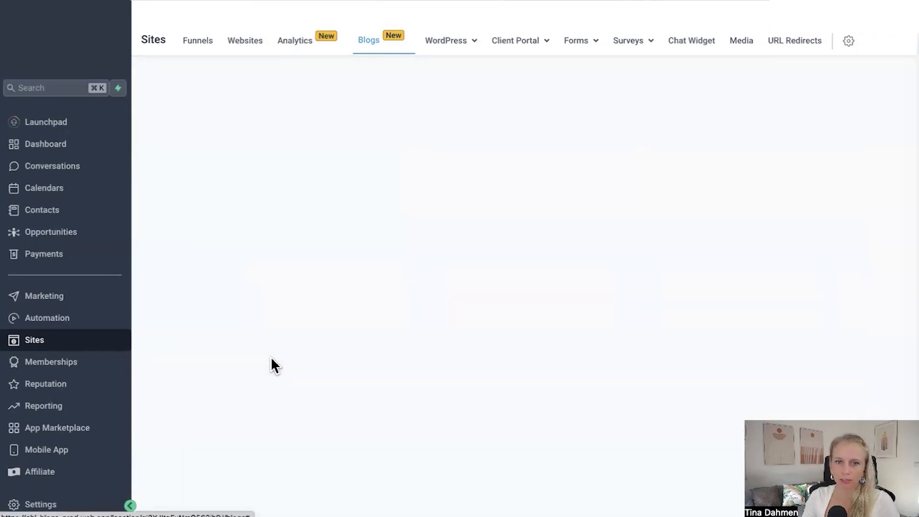
pyautogui.click(754, 119)
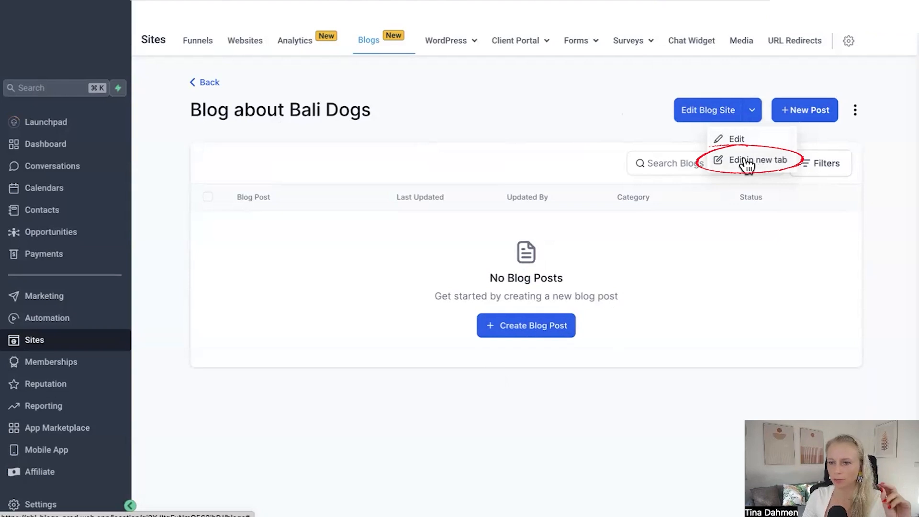
pyautogui.click(782, 163)
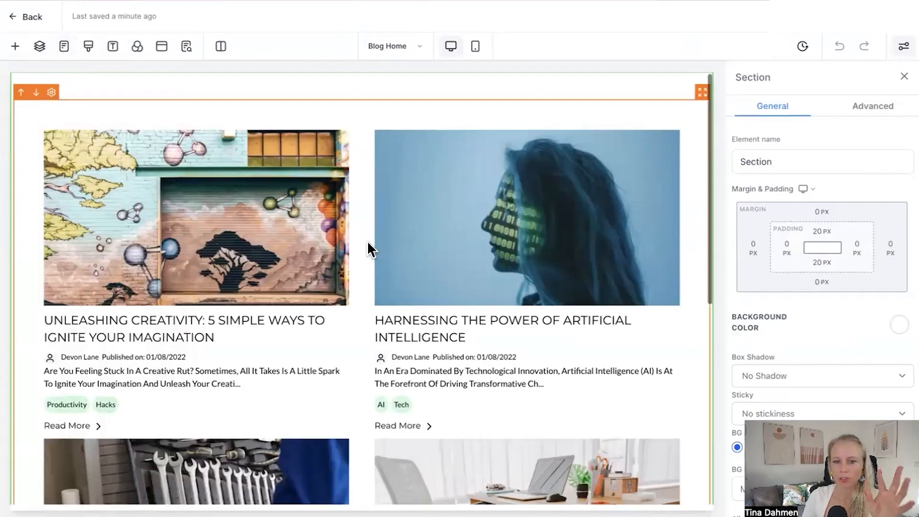
# Step: Switch the Blog Posts element's blog type to Compact
pyautogui.scroll(-1, 366, 244)
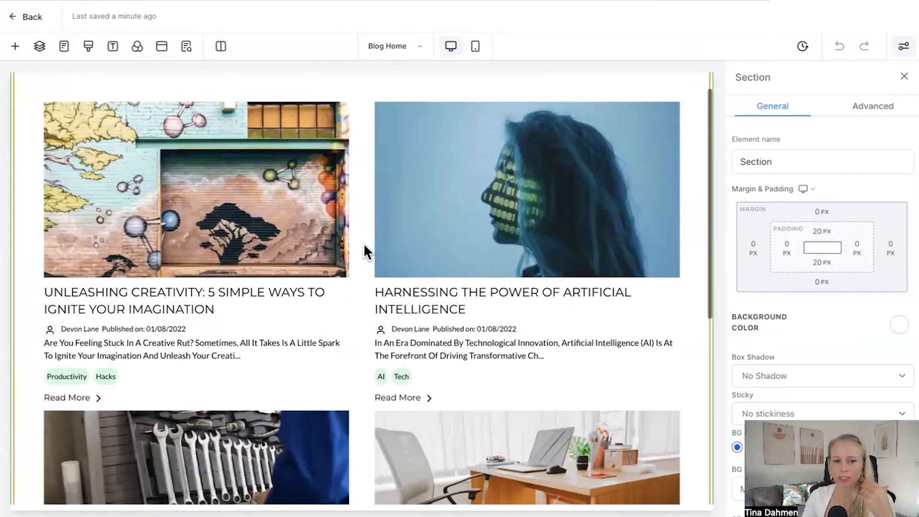
pyautogui.click(324, 223)
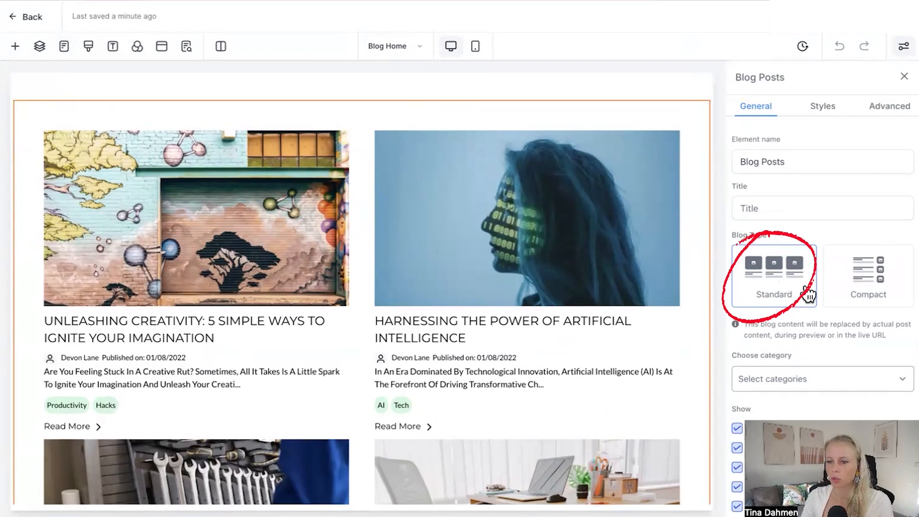
pyautogui.click(885, 286)
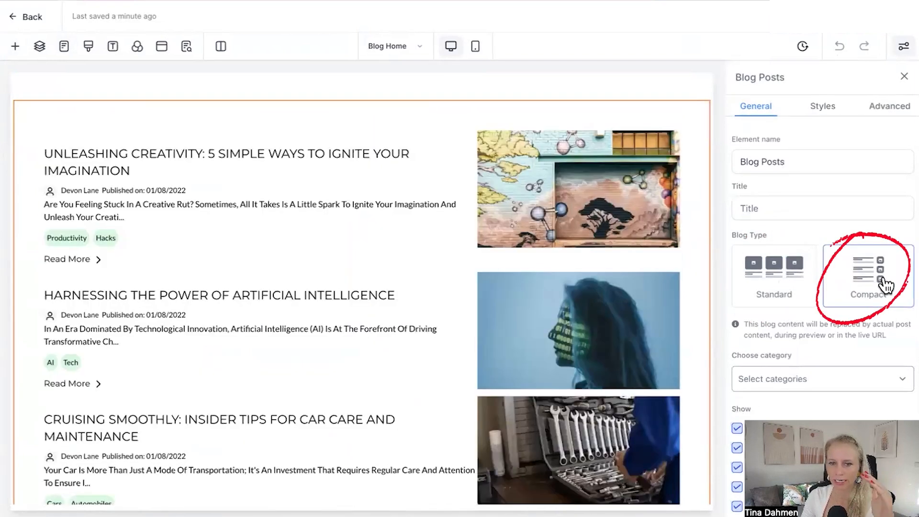
# Step: Set the Blog Posts element's title to THE BEST BLOG ABOUT BALI DOGS
pyautogui.click(760, 160)
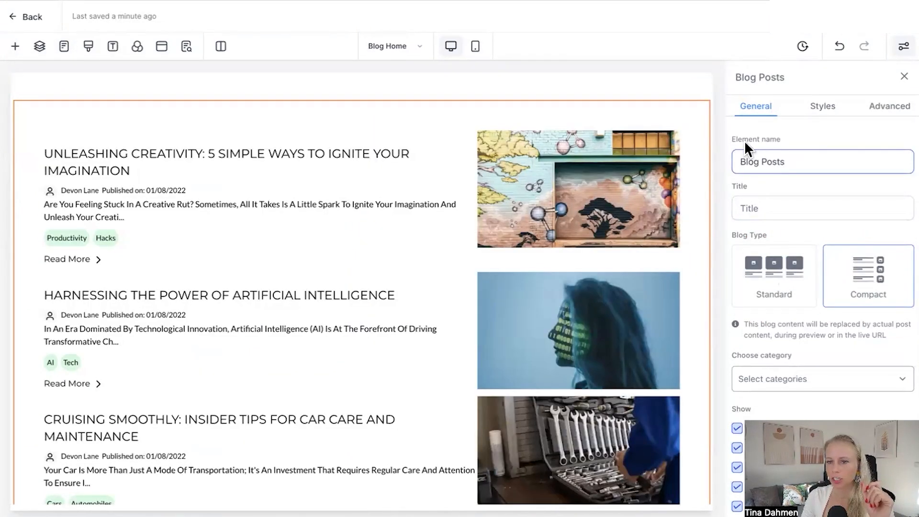
pyautogui.moveTo(798, 158); pyautogui.dragTo(737, 162)
pyautogui.click(794, 163)
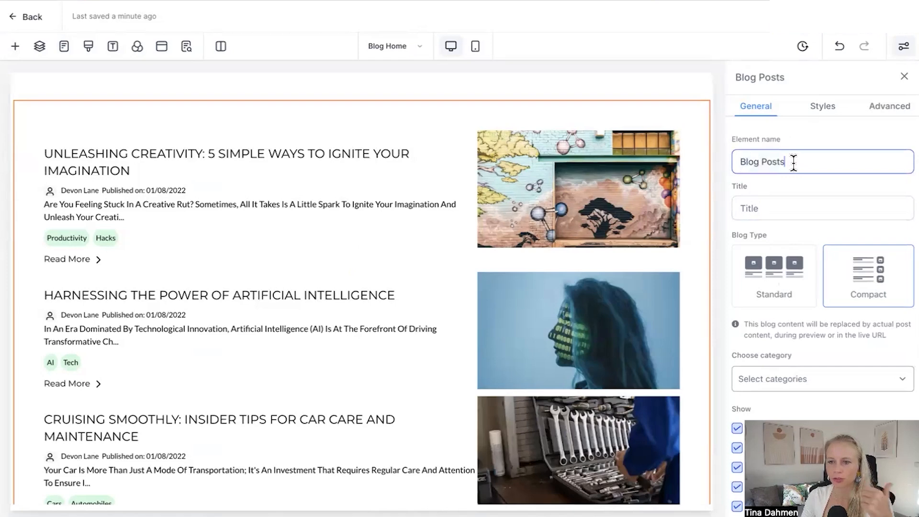
pyautogui.click(756, 216)
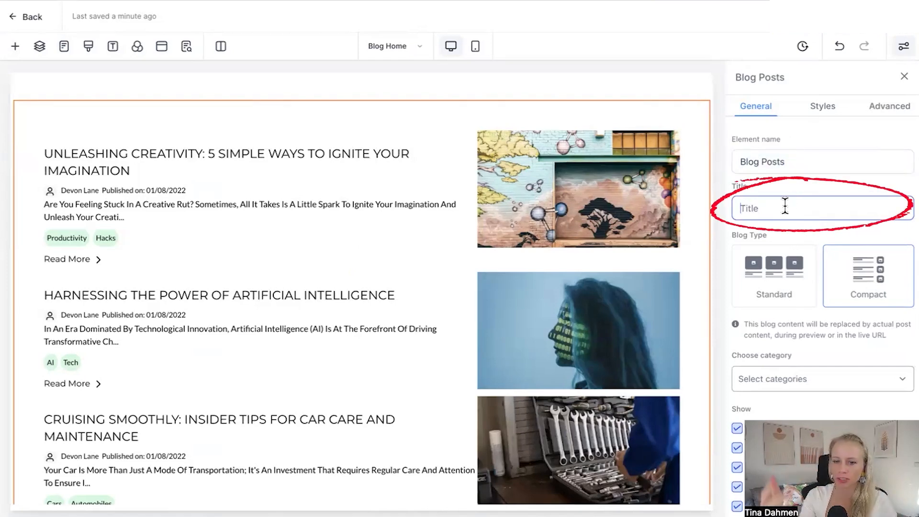
pyautogui.write('THE BEST BLOG ABOUT BALI DOGS')
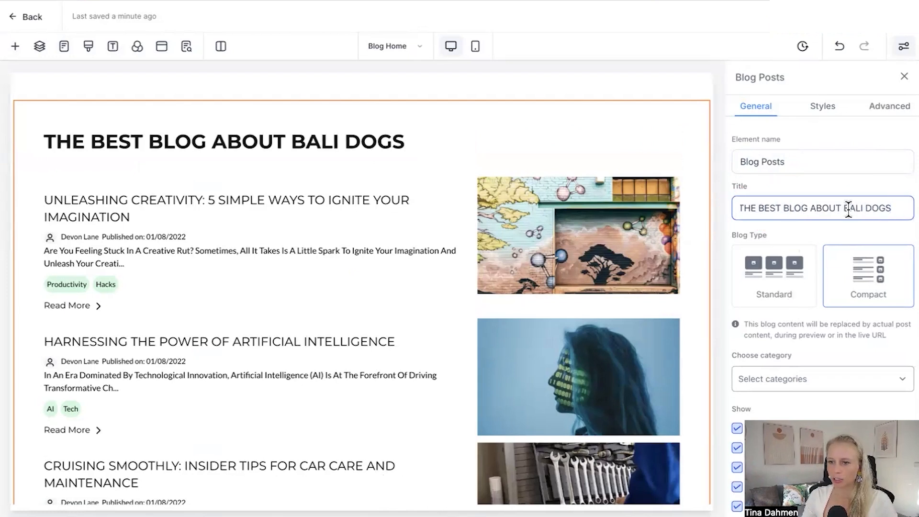
# Step: Filter the Blog Posts element to show the coaching category
pyautogui.moveTo(844, 209); pyautogui.dragTo(891, 209)
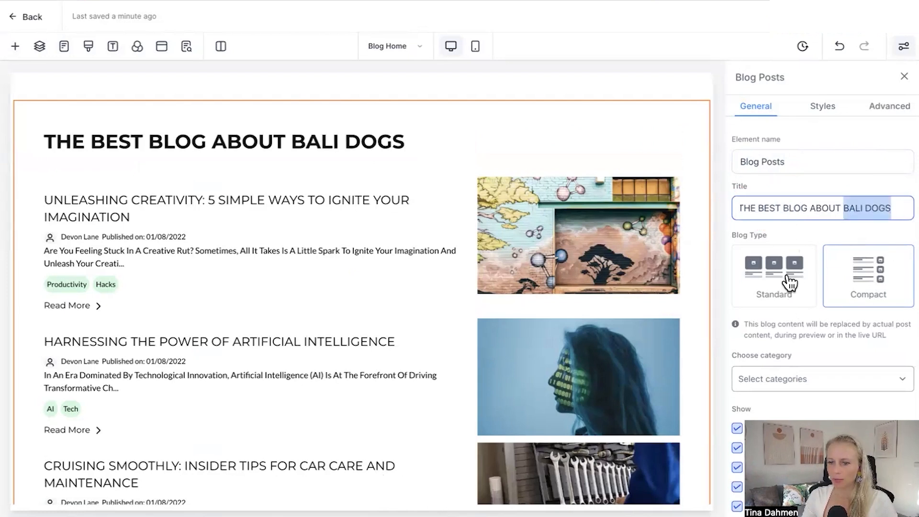
pyautogui.scroll(-2, 844, 362)
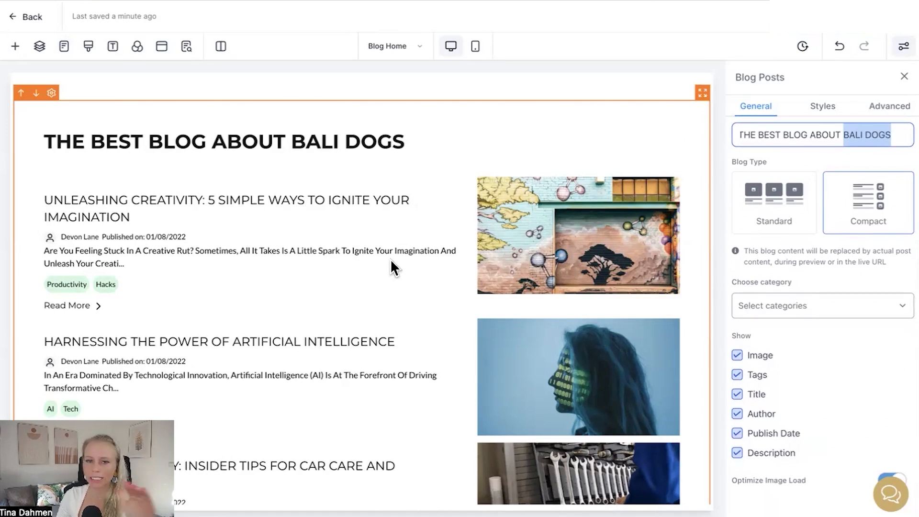
pyautogui.click(774, 309)
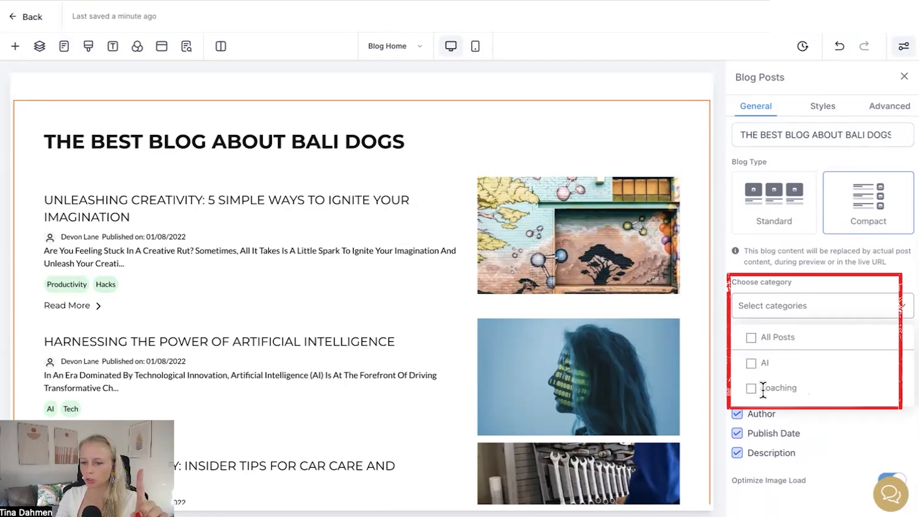
pyautogui.moveTo(762, 389); pyautogui.dragTo(798, 388)
pyautogui.moveTo(762, 364); pyautogui.dragTo(768, 365)
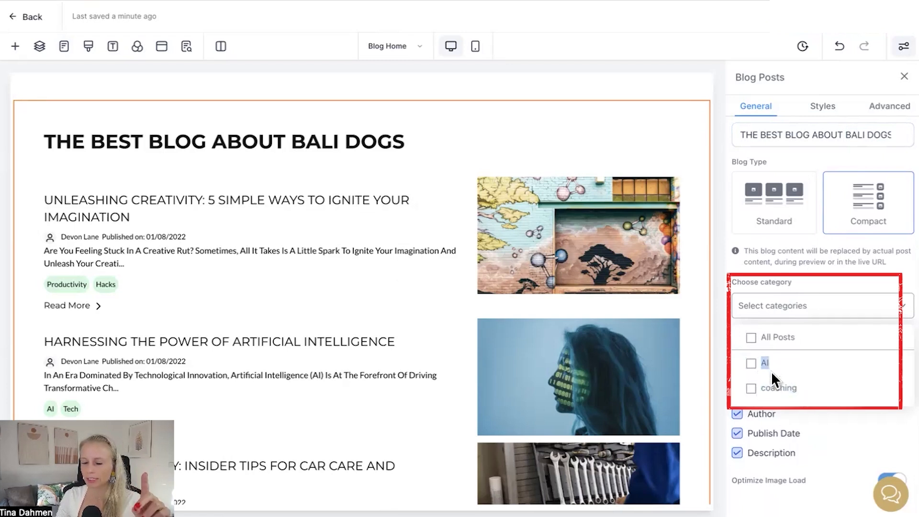
pyautogui.click(750, 390)
pyautogui.moveTo(761, 389); pyautogui.dragTo(798, 389)
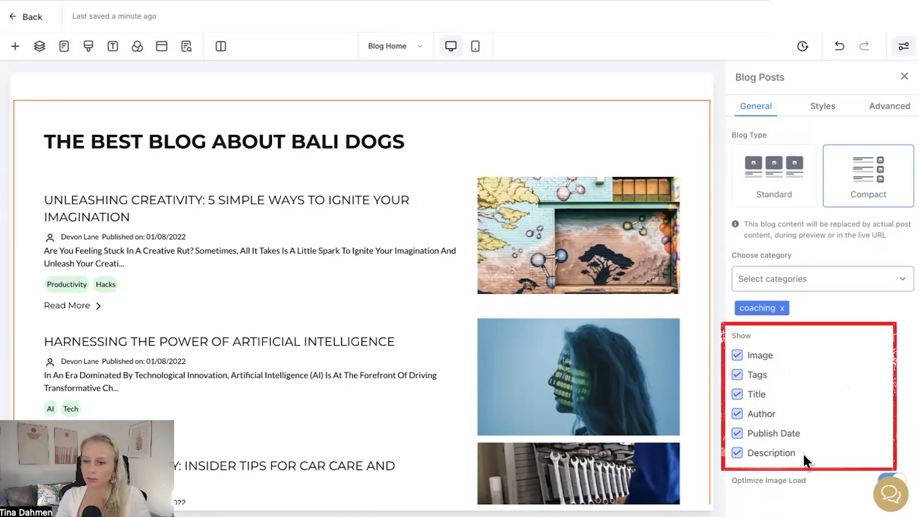
# Step: Toggle the Image, Tags and Title display options off and back on
pyautogui.click(736, 354)
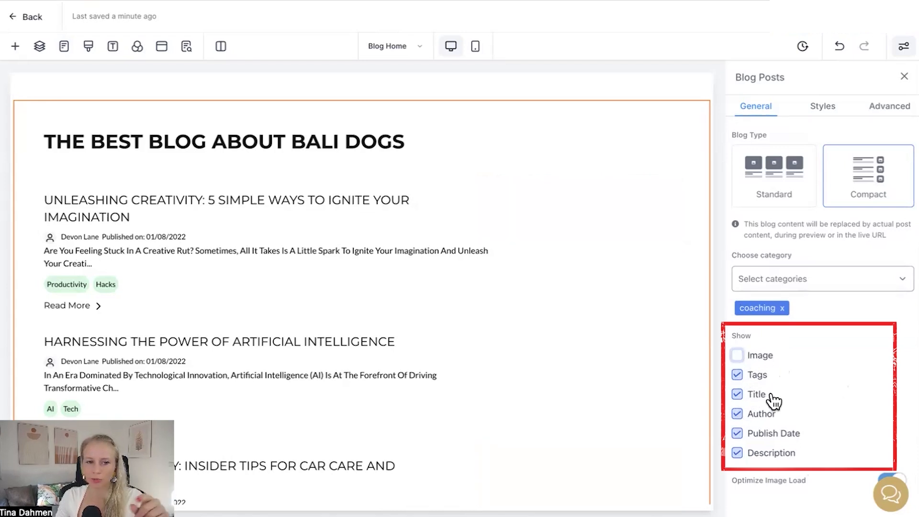
pyautogui.click(737, 355)
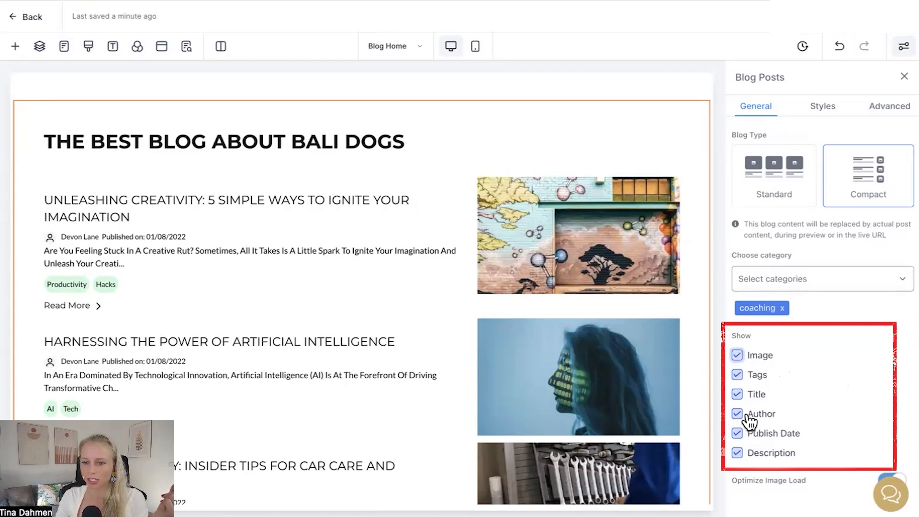
pyautogui.click(738, 376)
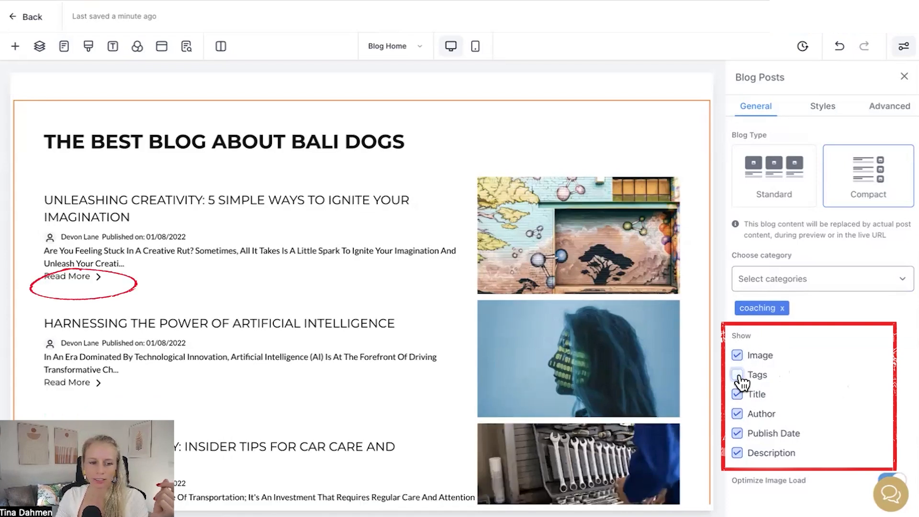
pyautogui.click(737, 375)
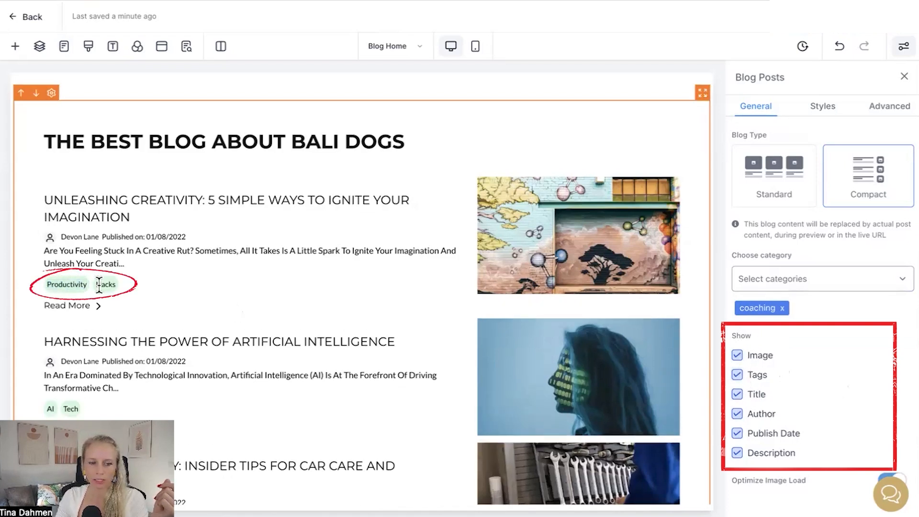
pyautogui.click(737, 375)
pyautogui.click(737, 376)
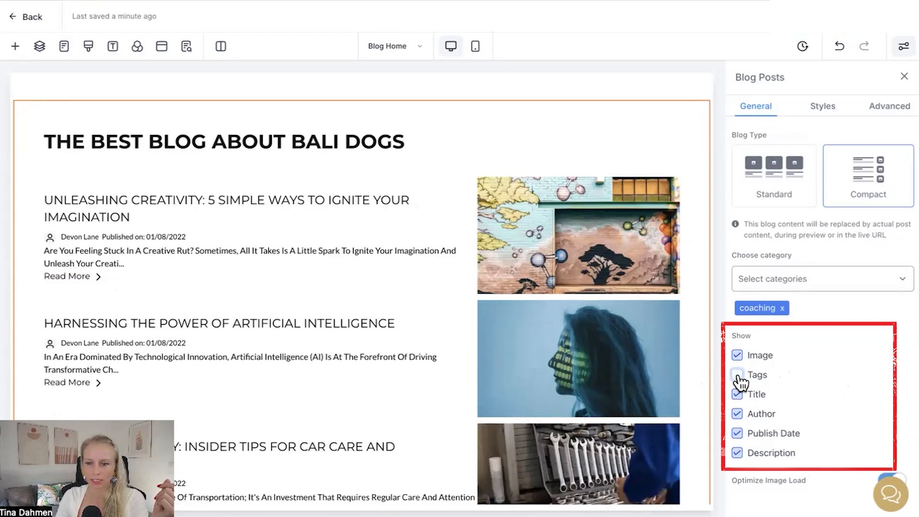
pyautogui.click(737, 395)
pyautogui.click(737, 395)
pyautogui.click(738, 395)
pyautogui.click(738, 396)
pyautogui.click(737, 394)
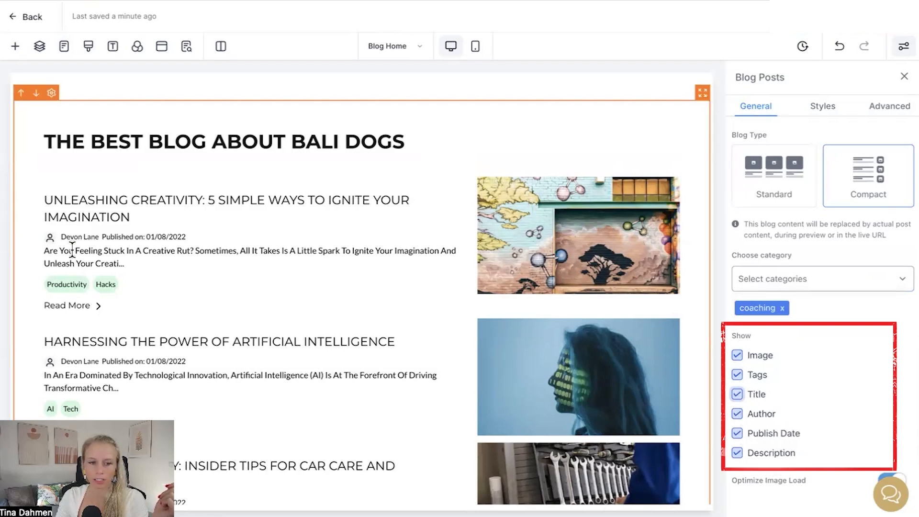
# Step: Toggle the Author, Publish Date and Description display options off and back on
pyautogui.moveTo(62, 239); pyautogui.dragTo(98, 239)
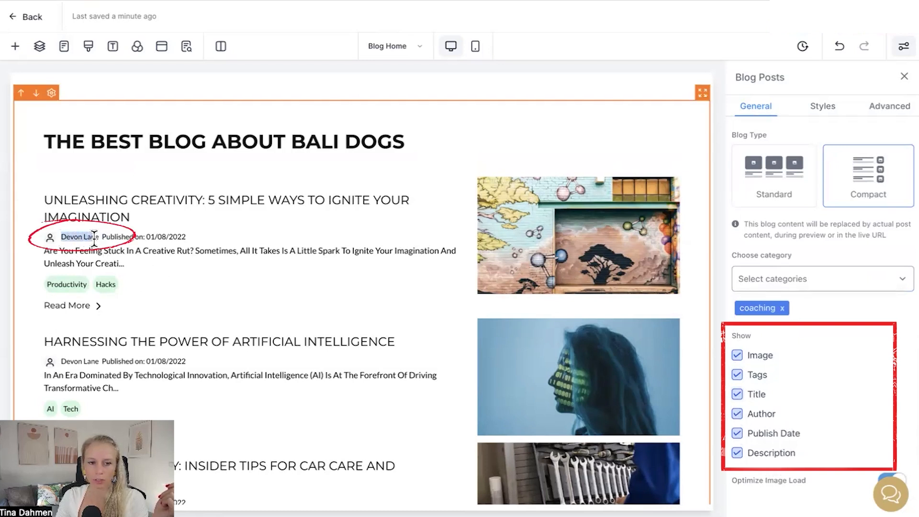
pyautogui.click(737, 414)
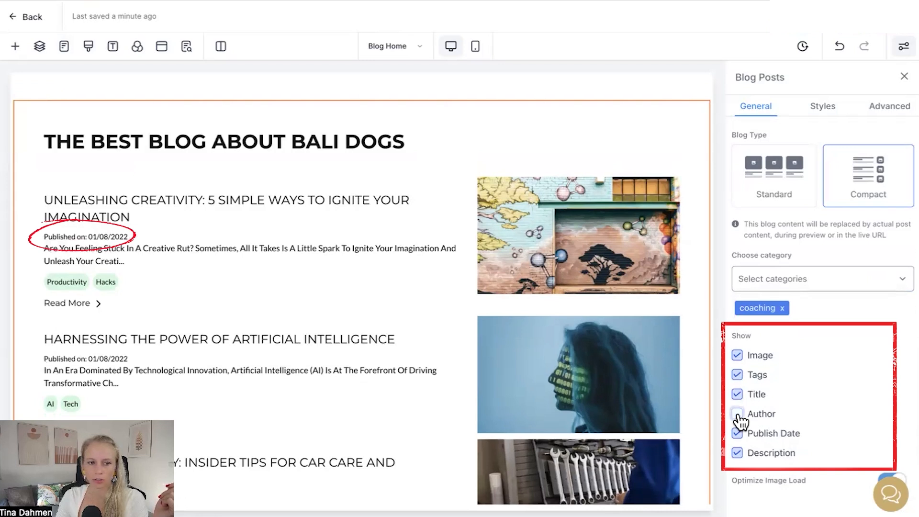
pyautogui.click(738, 414)
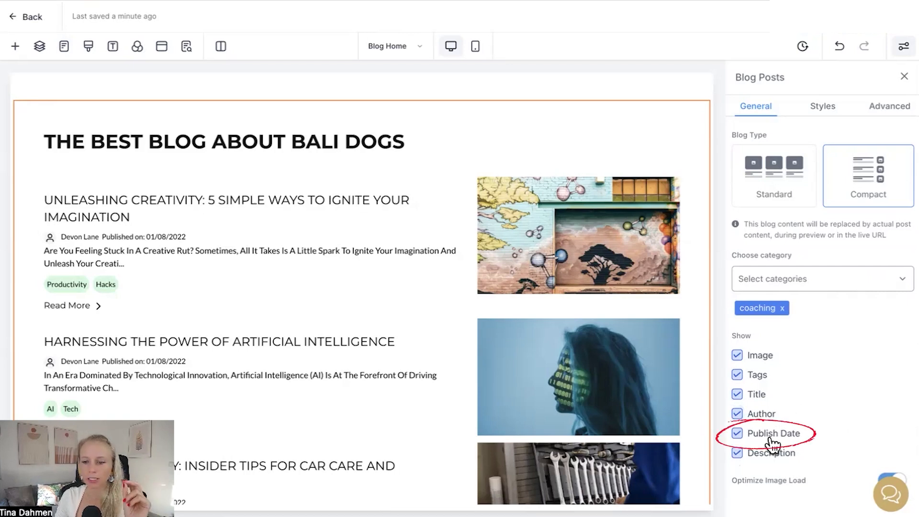
pyautogui.click(737, 434)
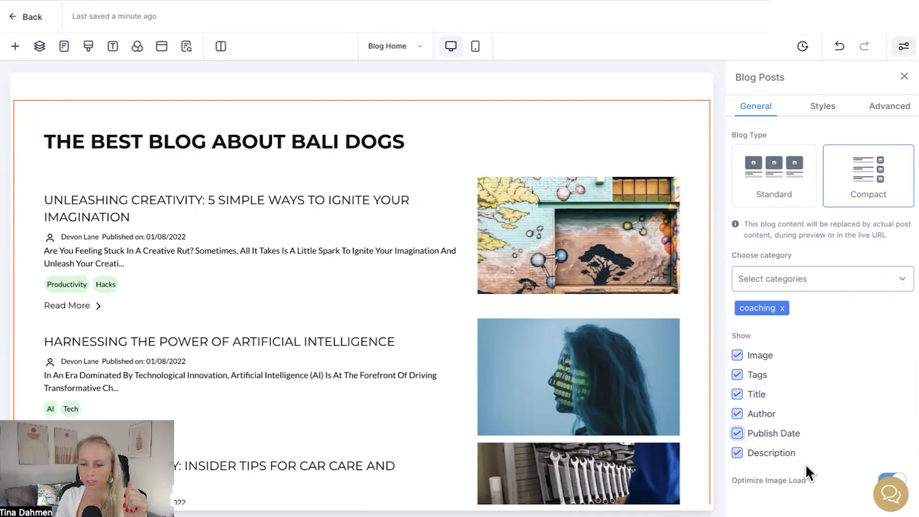
pyautogui.click(740, 457)
pyautogui.click(740, 457)
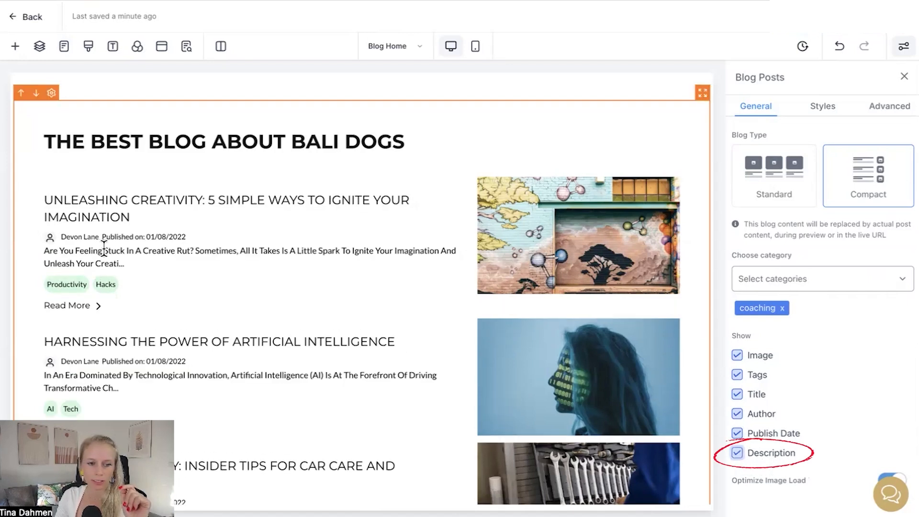
pyautogui.moveTo(48, 250); pyautogui.dragTo(145, 265)
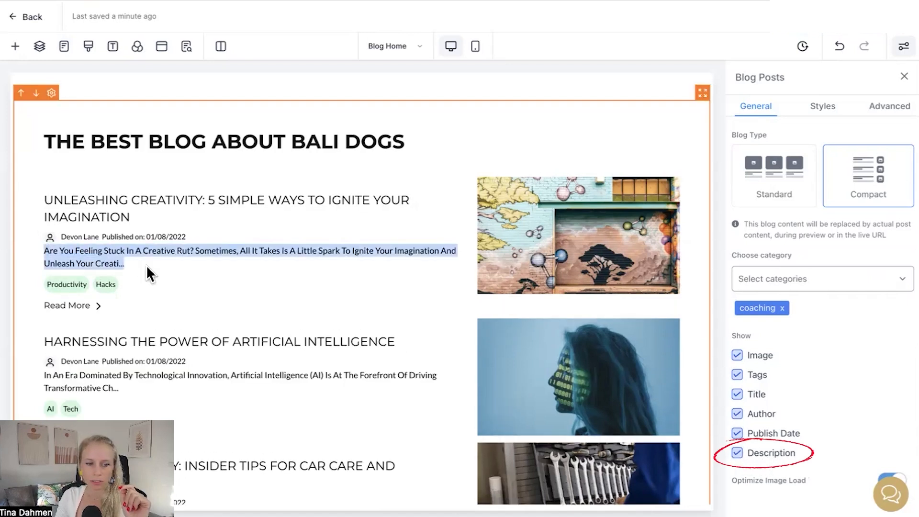
pyautogui.click(738, 458)
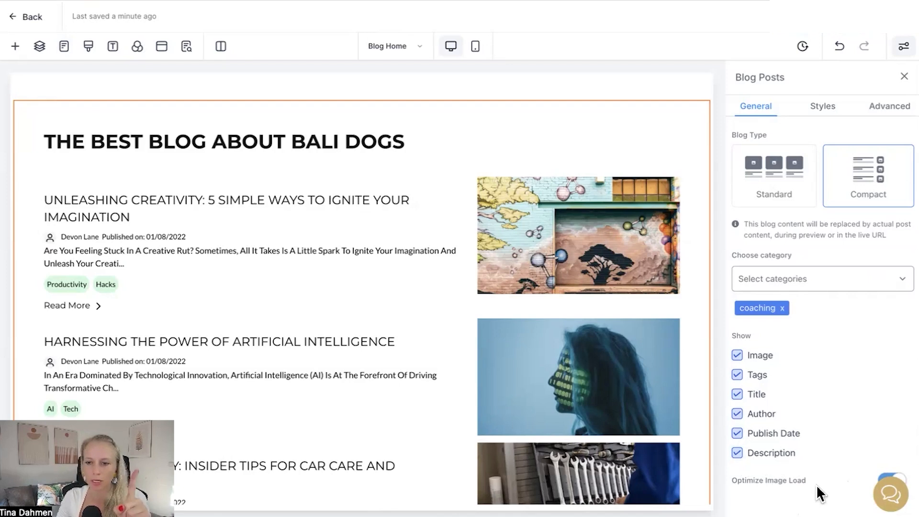
# Step: In the element's styles, set the image background color to near-black #0D0C0C
pyautogui.scroll(3, 817, 484)
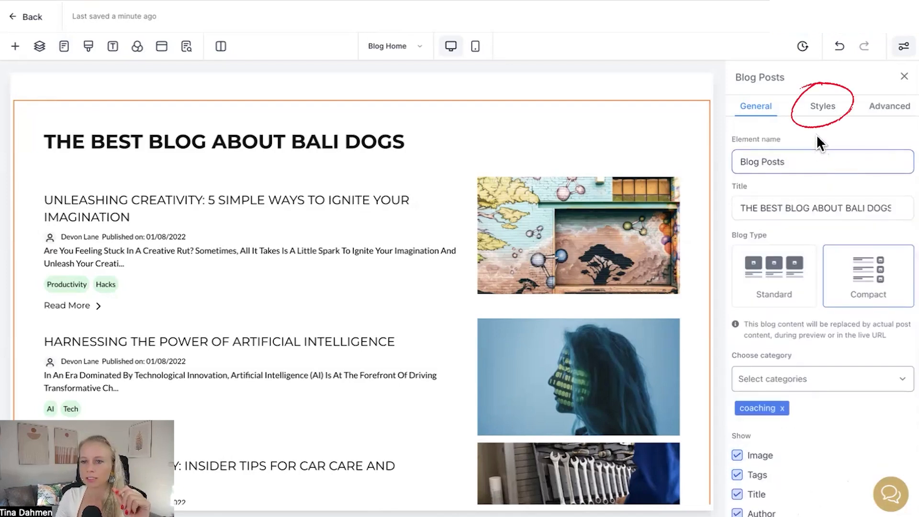
pyautogui.click(822, 107)
pyautogui.click(746, 180)
pyautogui.moveTo(696, 225); pyautogui.dragTo(604, 285)
pyautogui.moveTo(732, 194); pyautogui.dragTo(771, 195)
pyautogui.moveTo(819, 223)
pyautogui.mouseDown()
pyautogui.moveTo(841, 221)
pyautogui.moveTo(806, 223)
pyautogui.moveTo(894, 222)
pyautogui.moveTo(813, 223)
pyautogui.moveTo(825, 222)
pyautogui.mouseUp()
pyautogui.moveTo(734, 240); pyautogui.dragTo(795, 241)
pyautogui.click(810, 241)
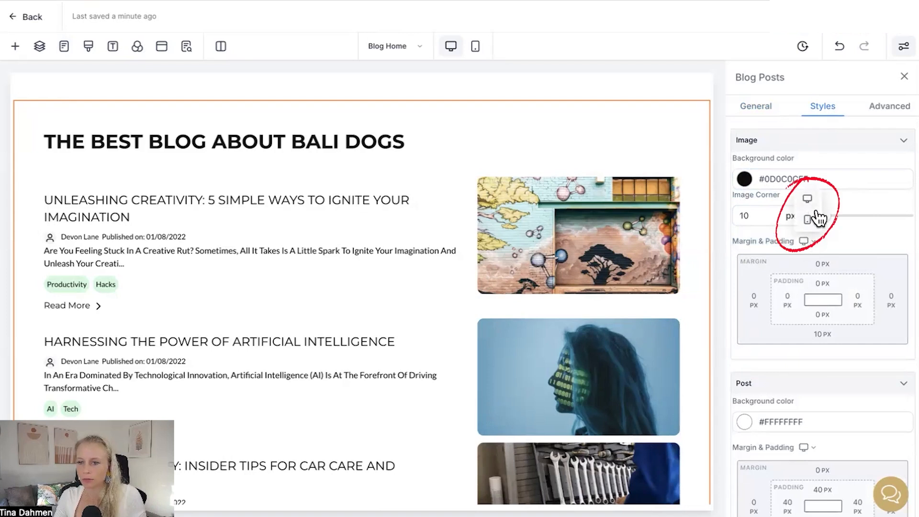
# Step: Try setting the post background to an opaque near-black color, then undo the change
pyautogui.scroll(-5, 845, 283)
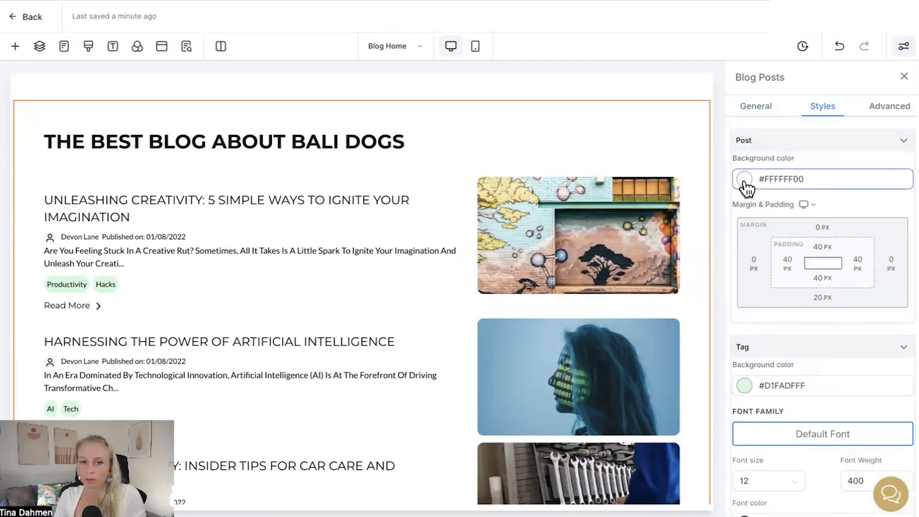
pyautogui.click(742, 179)
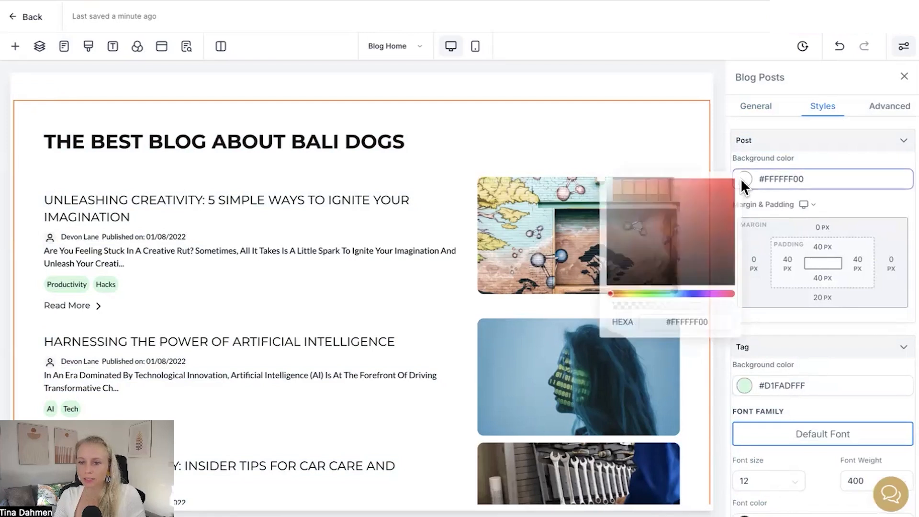
pyautogui.moveTo(614, 237); pyautogui.dragTo(604, 284)
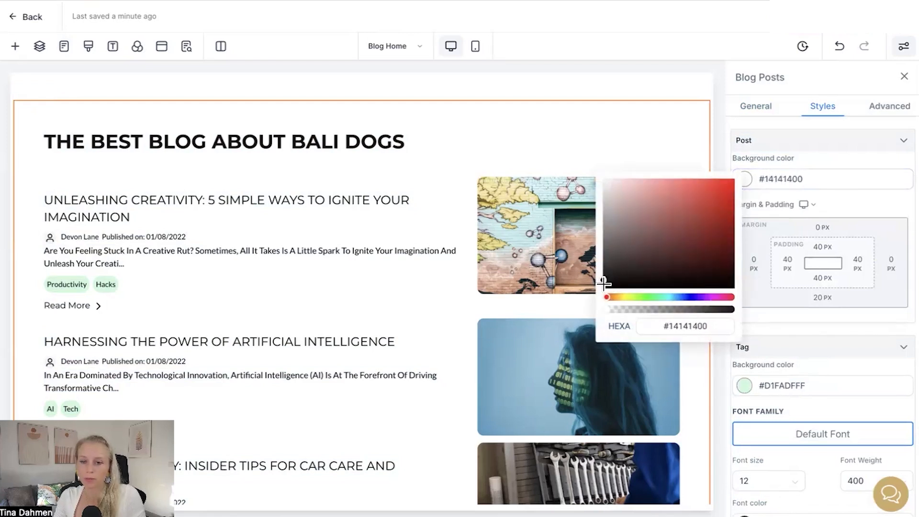
pyautogui.moveTo(712, 309); pyautogui.dragTo(731, 310)
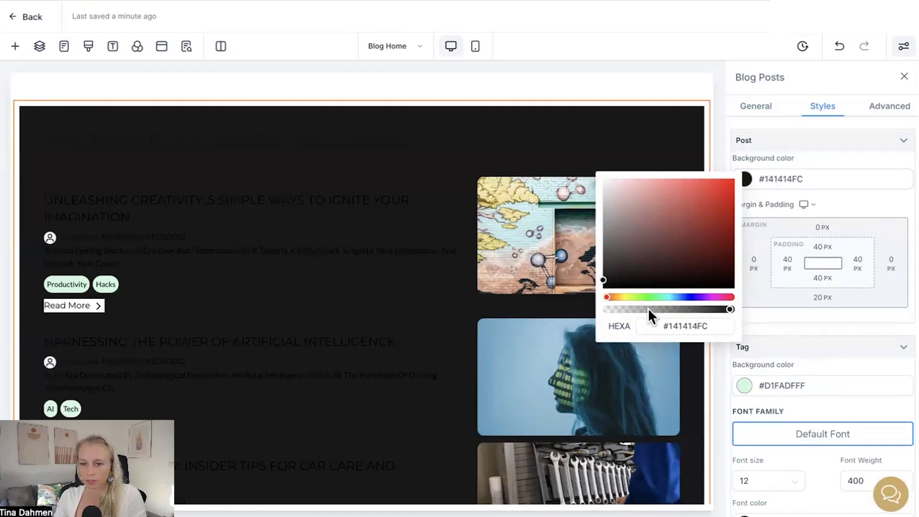
pyautogui.hotkey('ctrl', 'z')
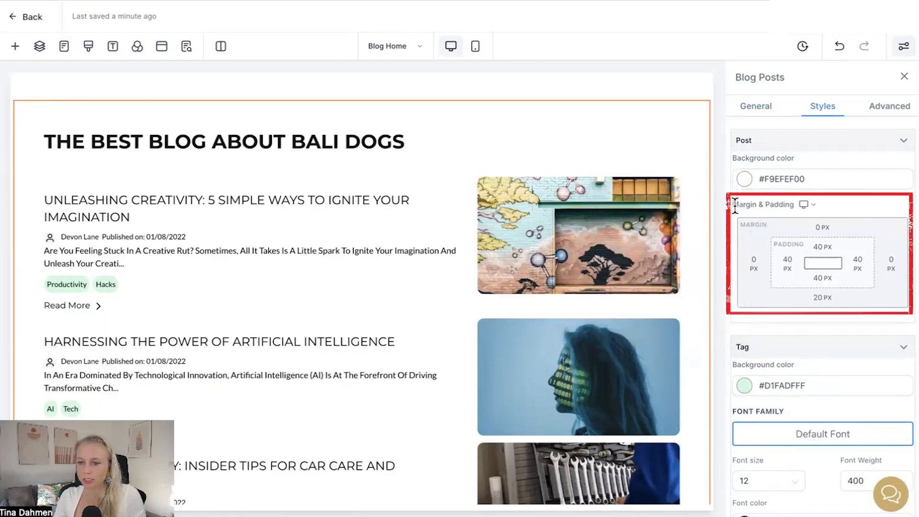
# Step: Change the tag background color to magenta #DE06CCFF
pyautogui.click(811, 205)
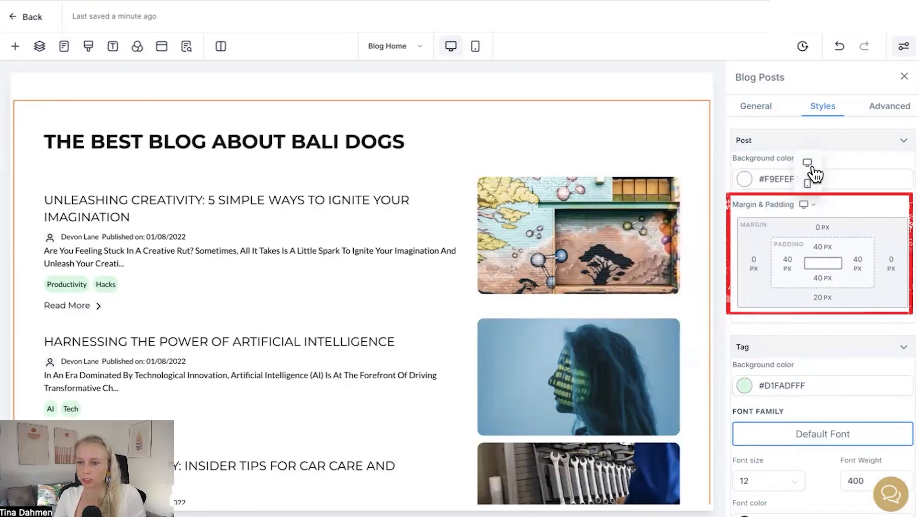
pyautogui.scroll(-4, 829, 250)
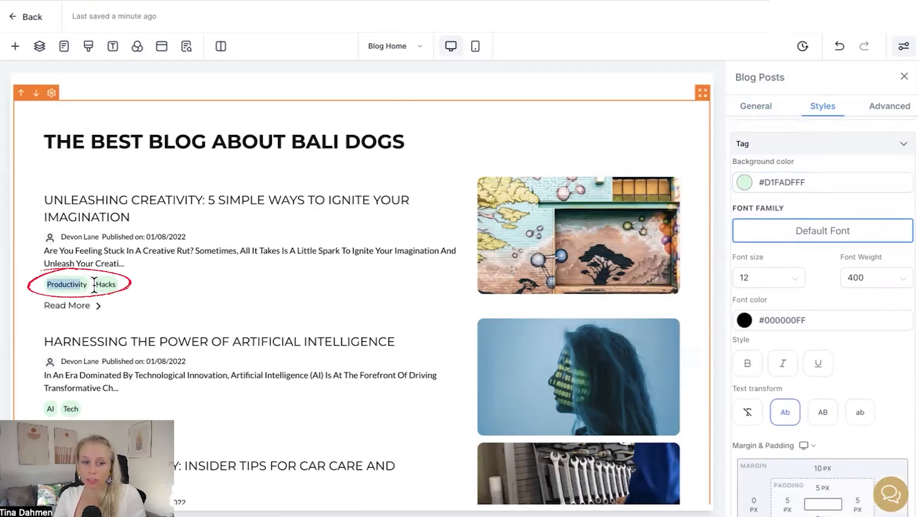
pyautogui.click(749, 186)
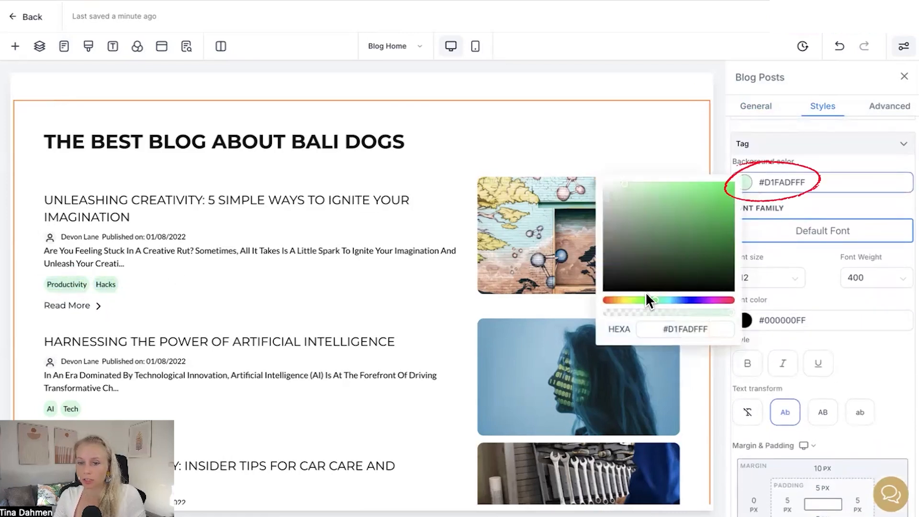
pyautogui.moveTo(623, 300); pyautogui.dragTo(713, 300)
pyautogui.moveTo(718, 252); pyautogui.dragTo(731, 197)
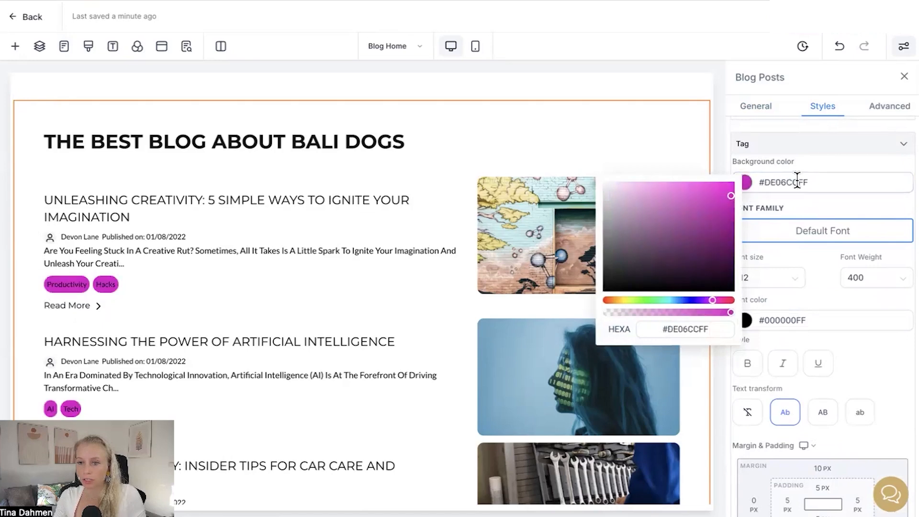
pyautogui.click(804, 181)
# Step: Set the tag font family to Lato
pyautogui.scroll(-1, 785, 287)
pyautogui.click(827, 185)
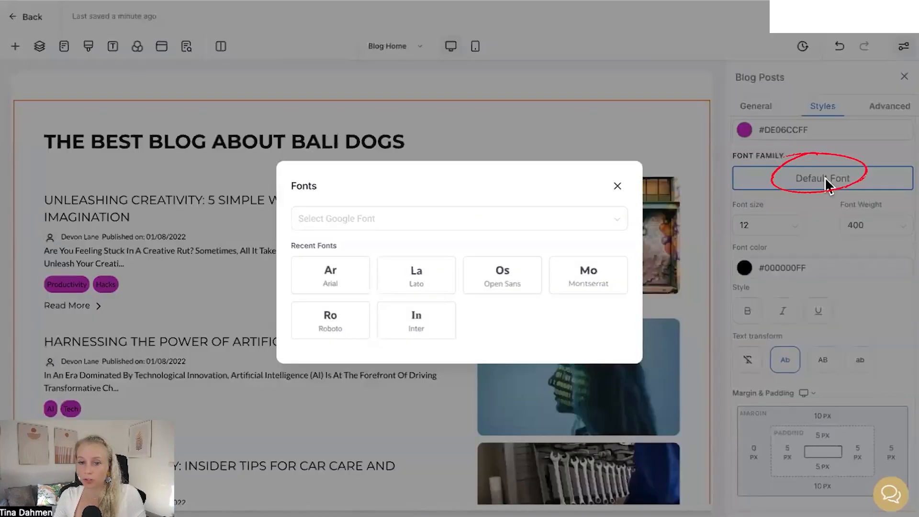
pyautogui.click(416, 274)
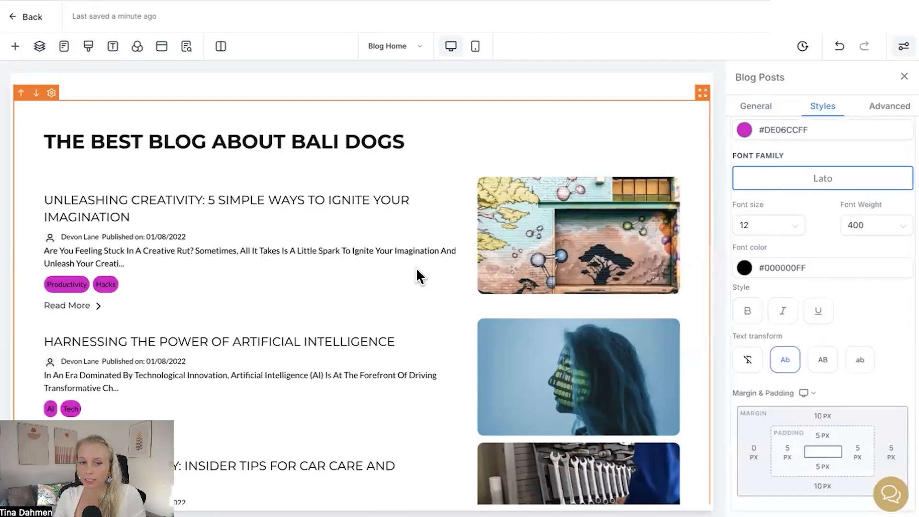
# Step: Set the tag font size to 15
pyautogui.click(790, 227)
pyautogui.scroll(-2, 777, 378)
pyautogui.click(774, 384)
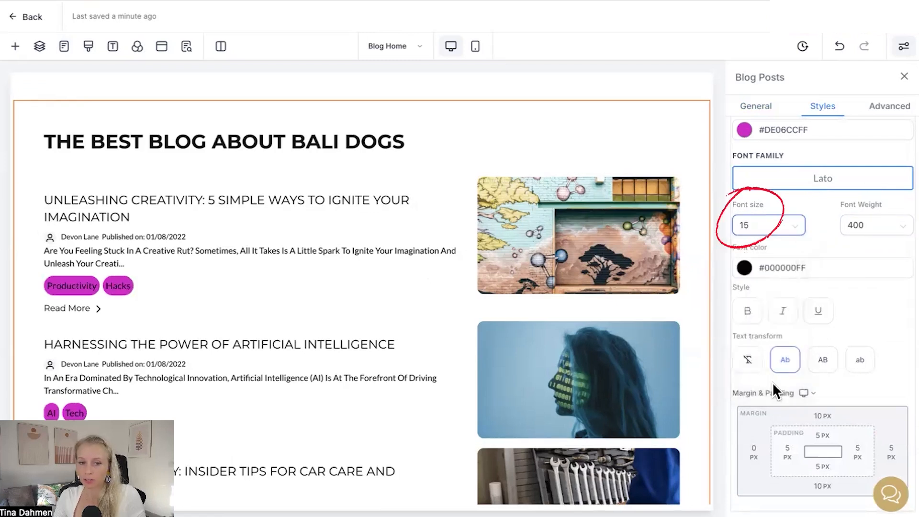
# Step: Set the tag font weight to 800
pyautogui.scroll(2, 761, 158)
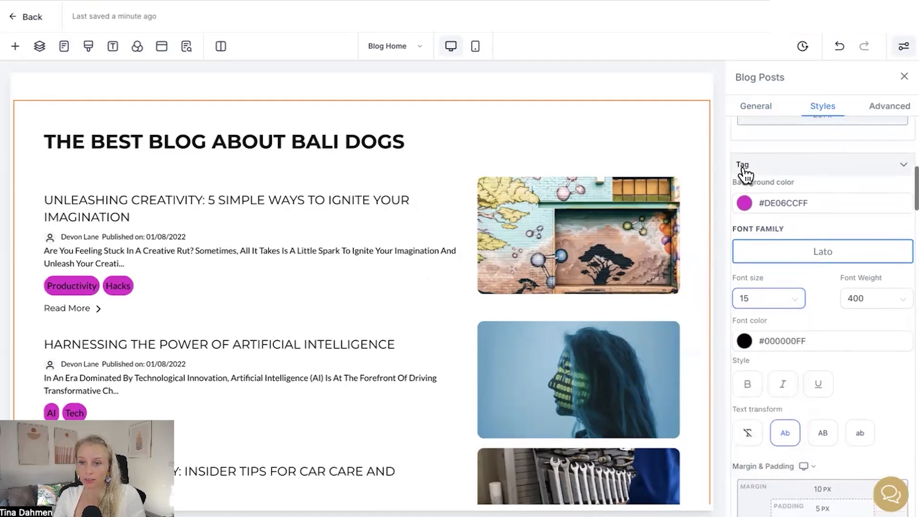
pyautogui.click(897, 300)
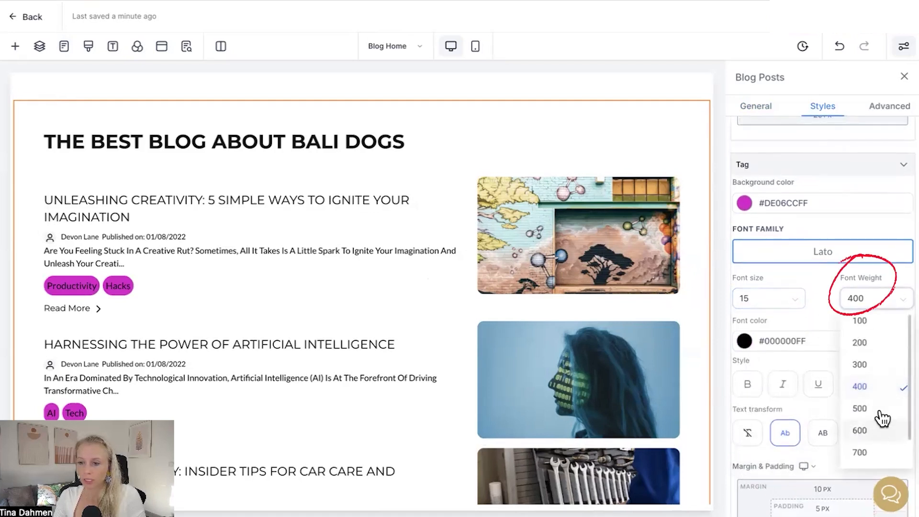
pyautogui.scroll(-1, 882, 447)
pyautogui.click(876, 440)
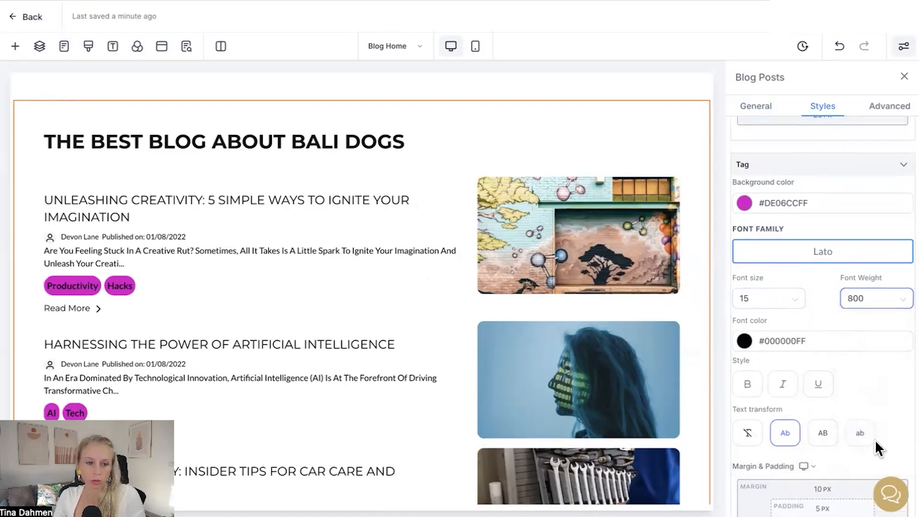
# Step: Apply bold, italic and underline styles to the tag text
pyautogui.scroll(-4, 767, 170)
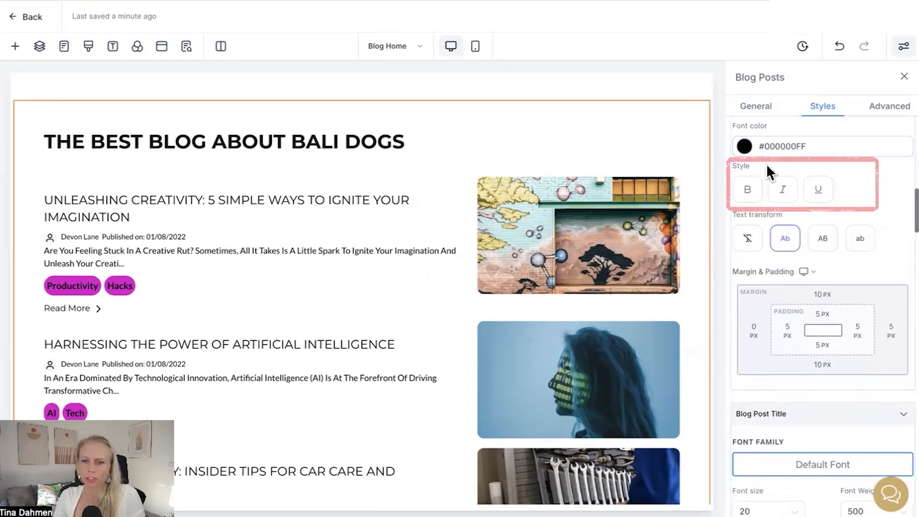
pyautogui.click(749, 191)
pyautogui.click(780, 192)
pyautogui.click(822, 191)
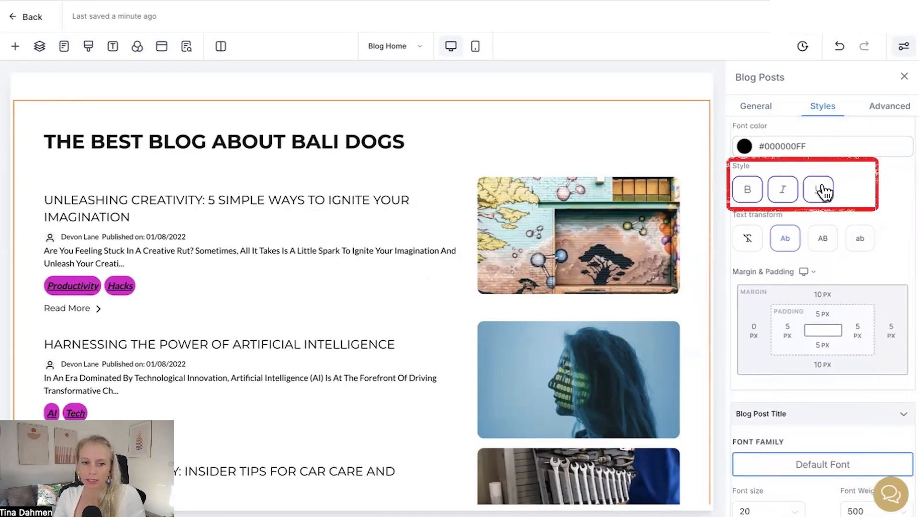
# Step: Cycle through the tag text transform options and set it to none
pyautogui.scroll(-2, 824, 208)
pyautogui.click(812, 165)
pyautogui.click(791, 162)
pyautogui.click(748, 161)
# Step: Set the blog post title font family to Lato
pyautogui.scroll(-1, 735, 174)
pyautogui.moveTo(736, 167); pyautogui.dragTo(803, 179)
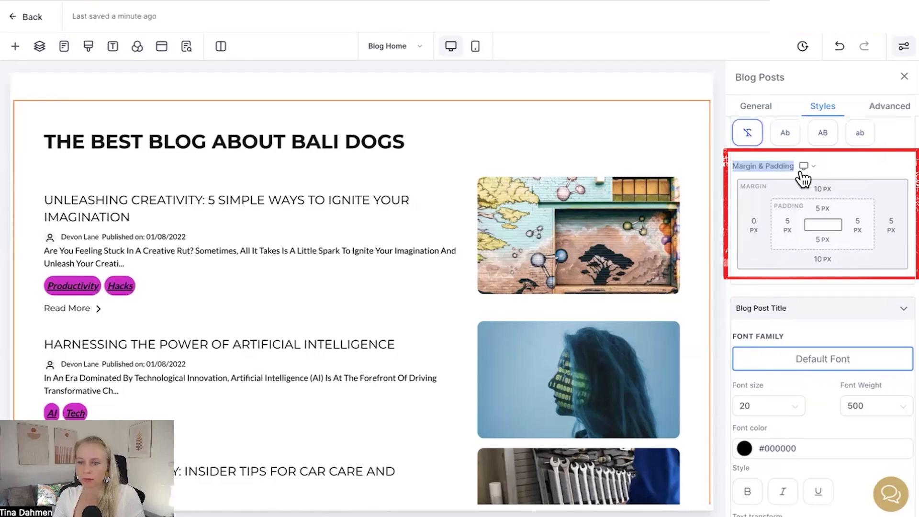
pyautogui.click(806, 165)
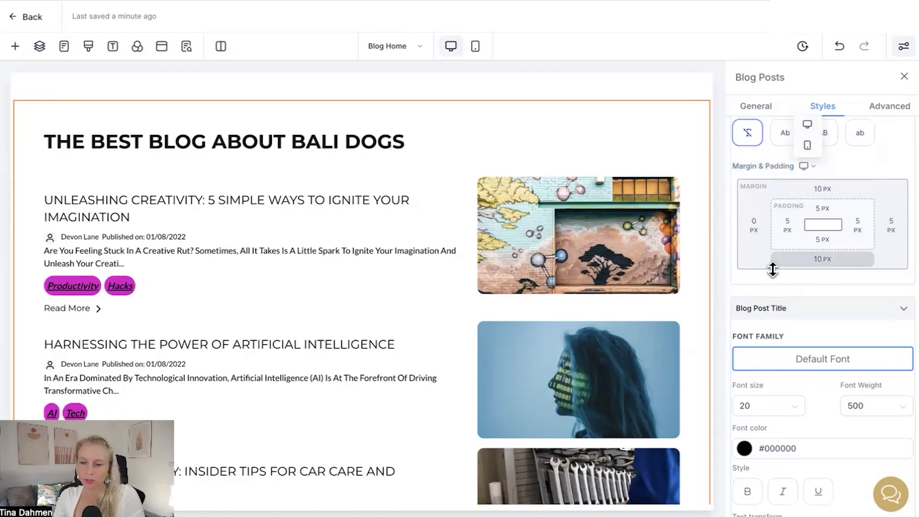
pyautogui.scroll(-5, 832, 170)
pyautogui.moveTo(735, 173); pyautogui.dragTo(783, 178)
pyautogui.click(808, 232)
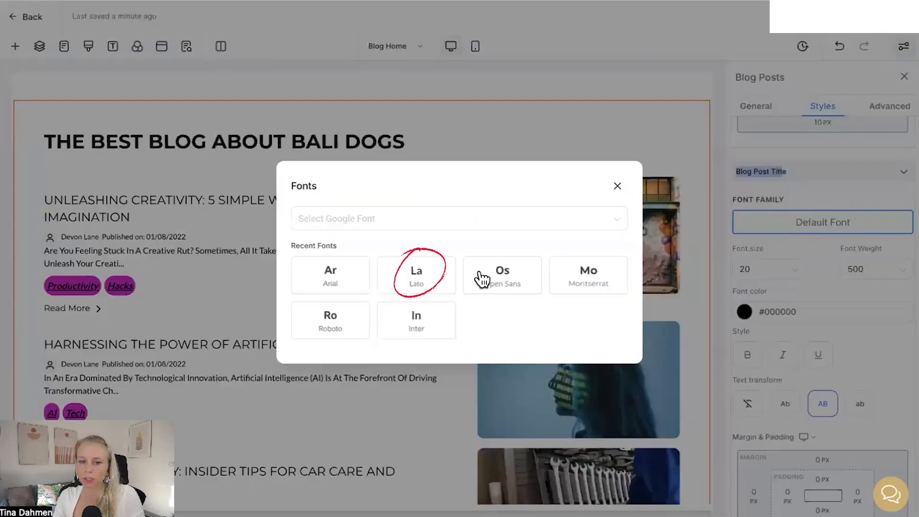
pyautogui.click(413, 282)
# Step: Set the heading font family to Lato
pyautogui.scroll(-2, 756, 201)
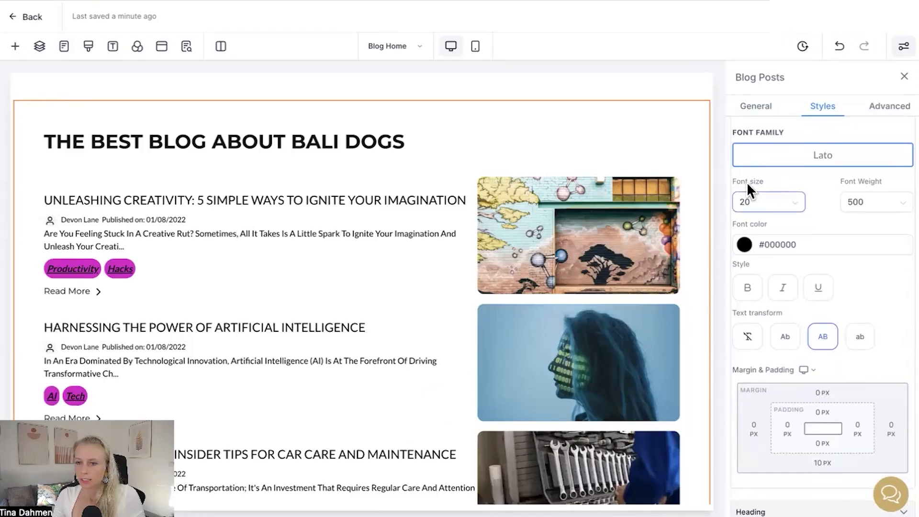
pyautogui.scroll(-8, 819, 201)
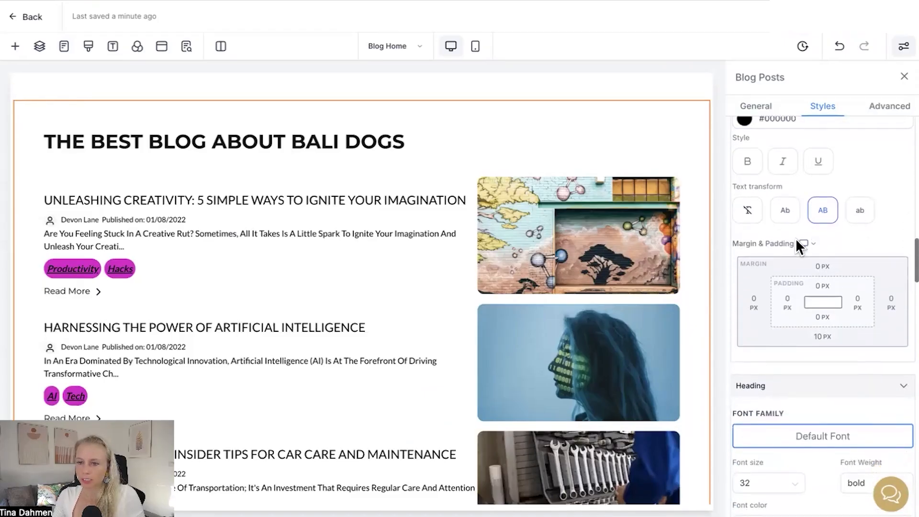
pyautogui.scroll(1, 804, 223)
pyautogui.scroll(-3, 822, 268)
pyautogui.click(823, 180)
pyautogui.click(421, 284)
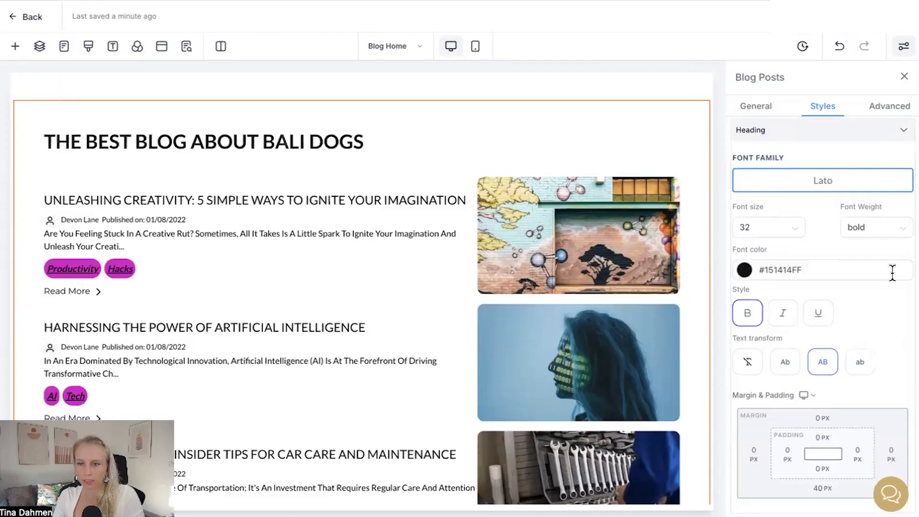
# Step: Set the description font family to Lato
pyautogui.scroll(-5, 817, 307)
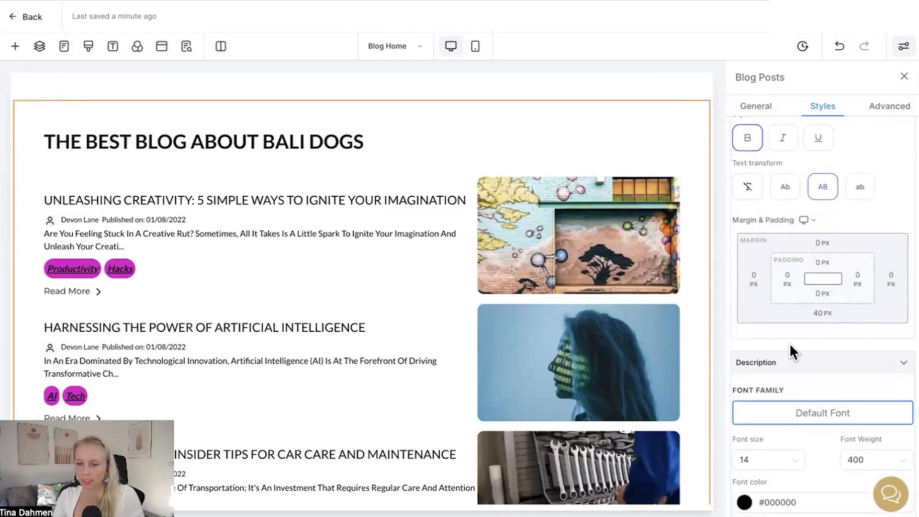
pyautogui.scroll(-5, 792, 340)
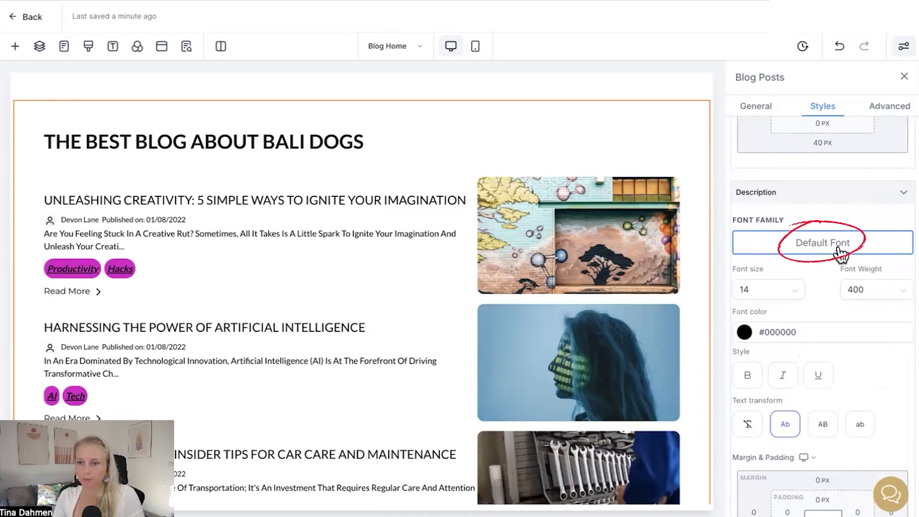
pyautogui.click(840, 253)
pyautogui.click(412, 280)
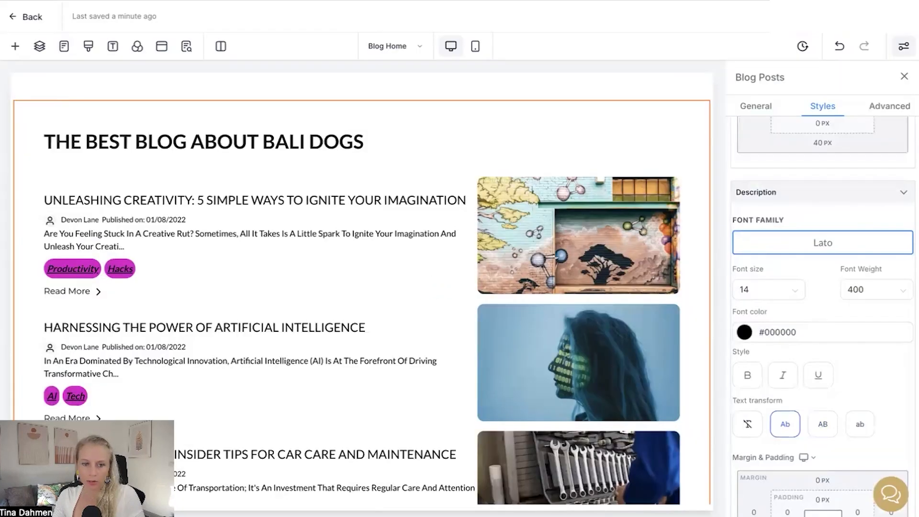
# Step: Set the author icon radius to about 45 px in the blog posts styles
pyautogui.scroll(-3, 828, 273)
pyautogui.scroll(-8, 852, 296)
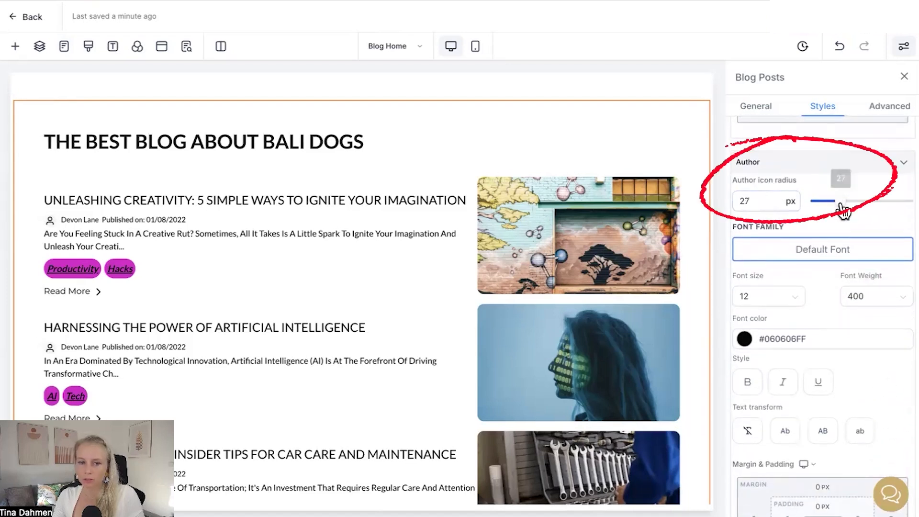
pyautogui.moveTo(841, 204); pyautogui.dragTo(857, 201)
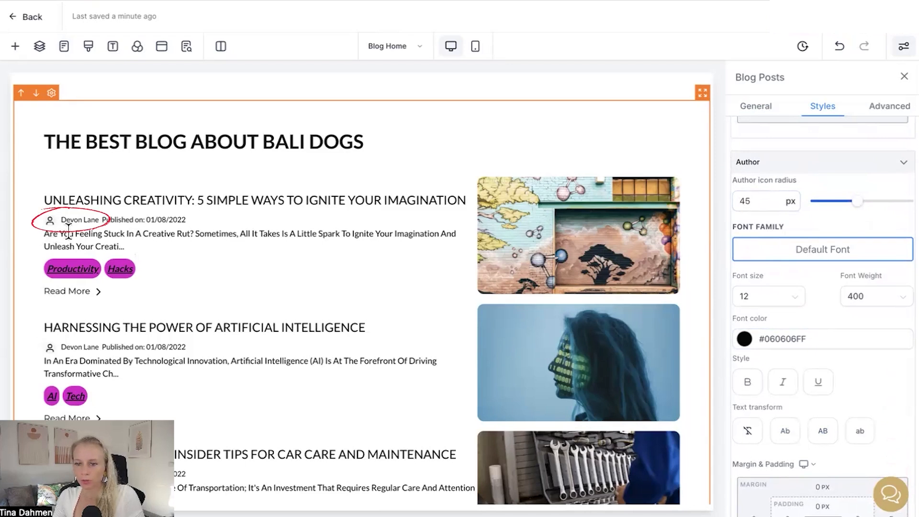
# Step: Give the blog posts a dashed bottom border in the advanced border and shadow settings
pyautogui.scroll(-3, 790, 321)
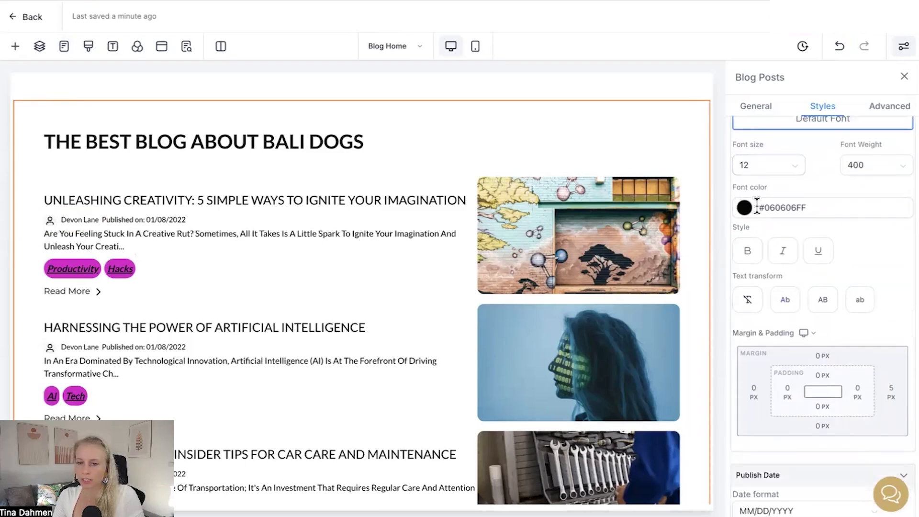
pyautogui.scroll(-4, 739, 330)
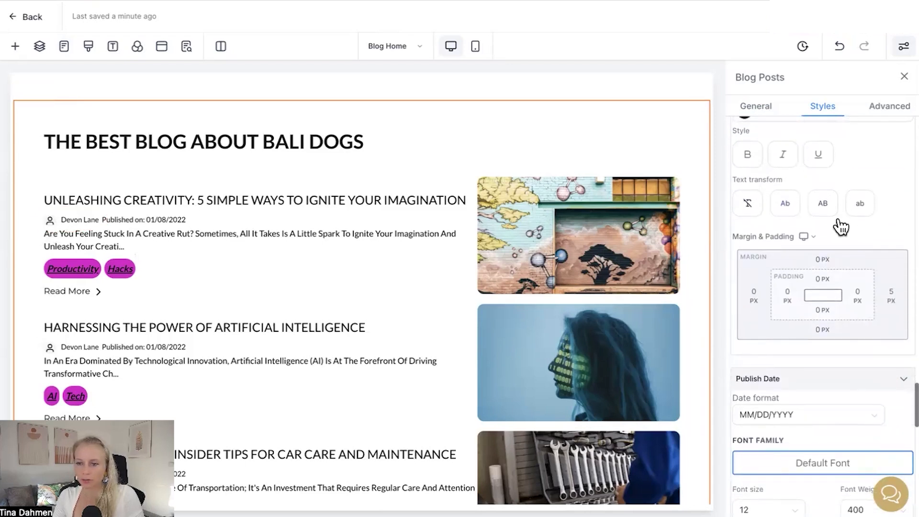
pyautogui.scroll(-3, 813, 333)
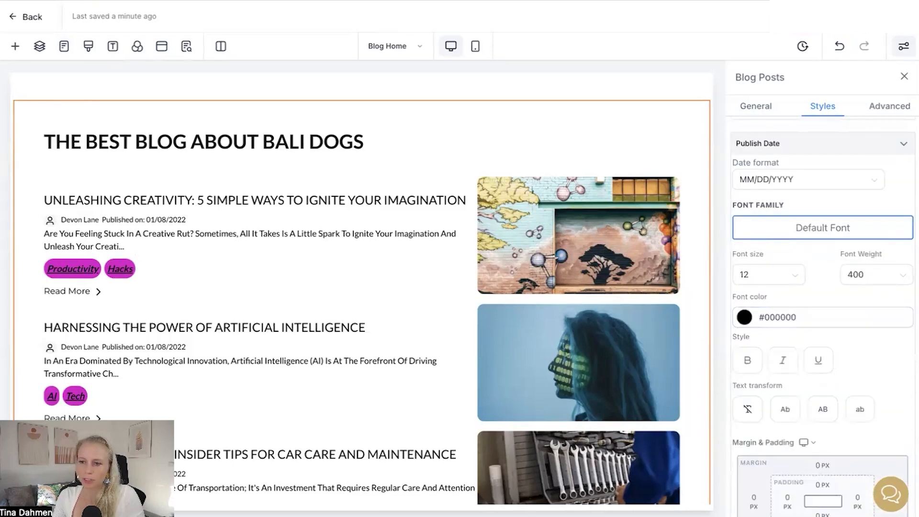
pyautogui.scroll(-5, 895, 215)
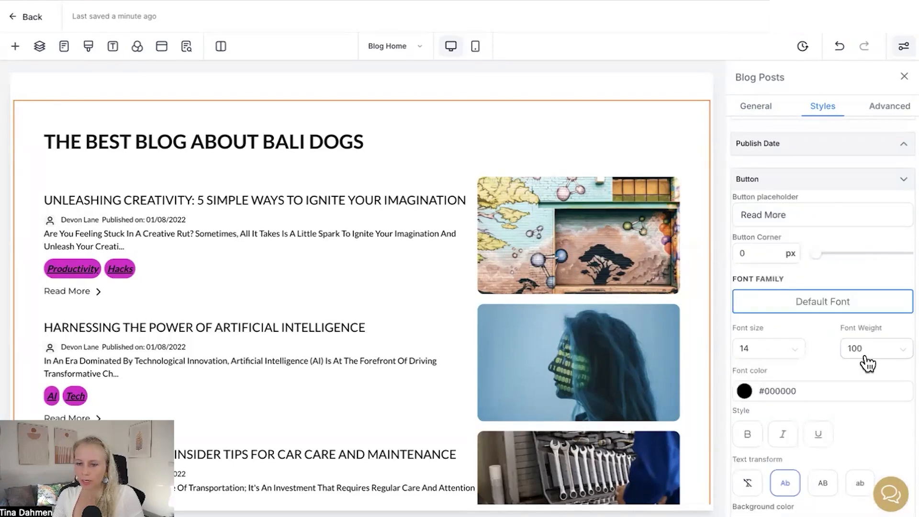
pyautogui.scroll(-10, 864, 364)
pyautogui.click(885, 107)
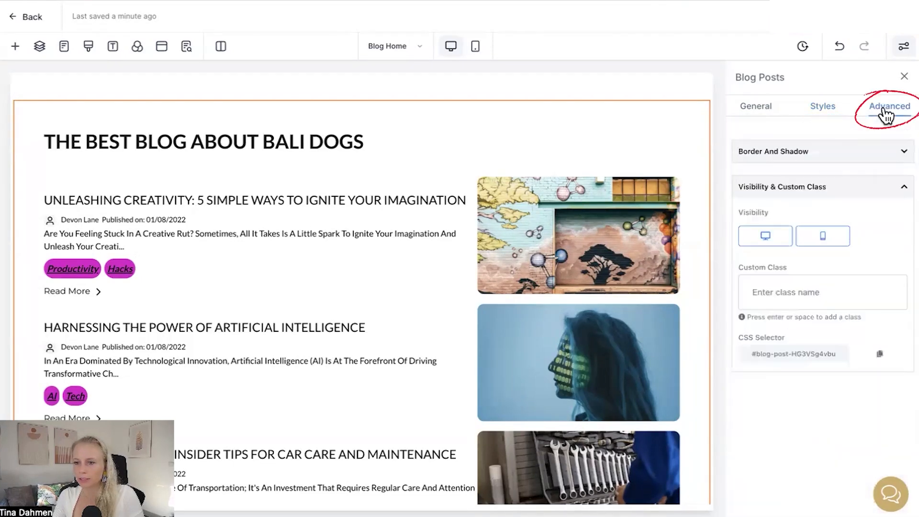
pyautogui.click(774, 149)
pyautogui.click(814, 194)
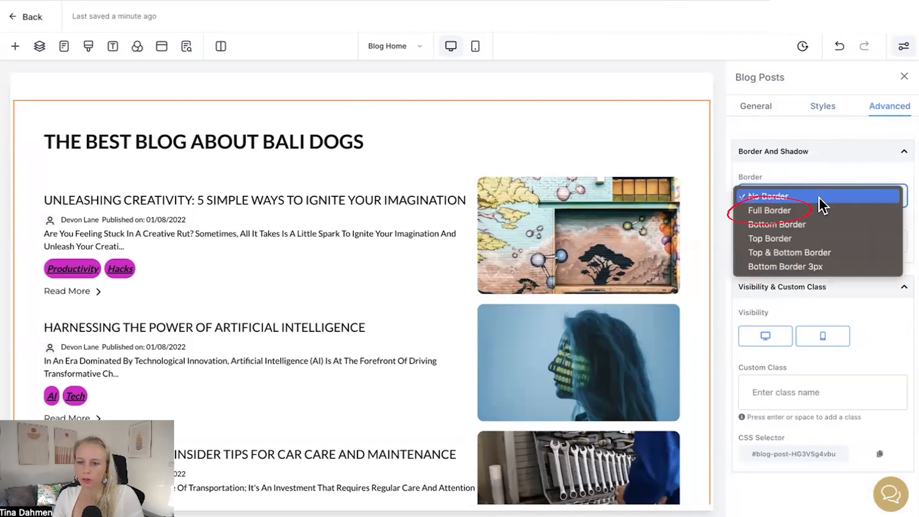
pyautogui.click(829, 226)
pyautogui.click(831, 240)
pyautogui.click(828, 255)
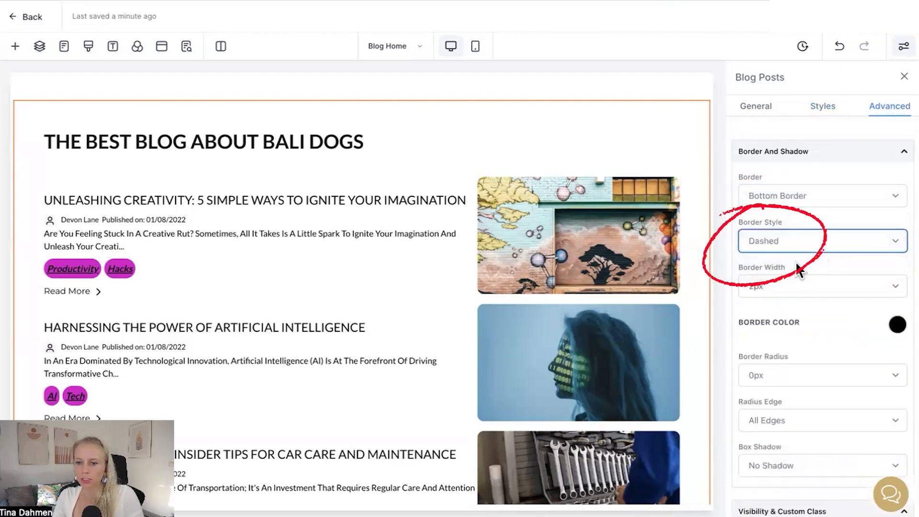
# Step: Set the blog posts' border width to 10px
pyautogui.click(821, 287)
pyautogui.click(814, 328)
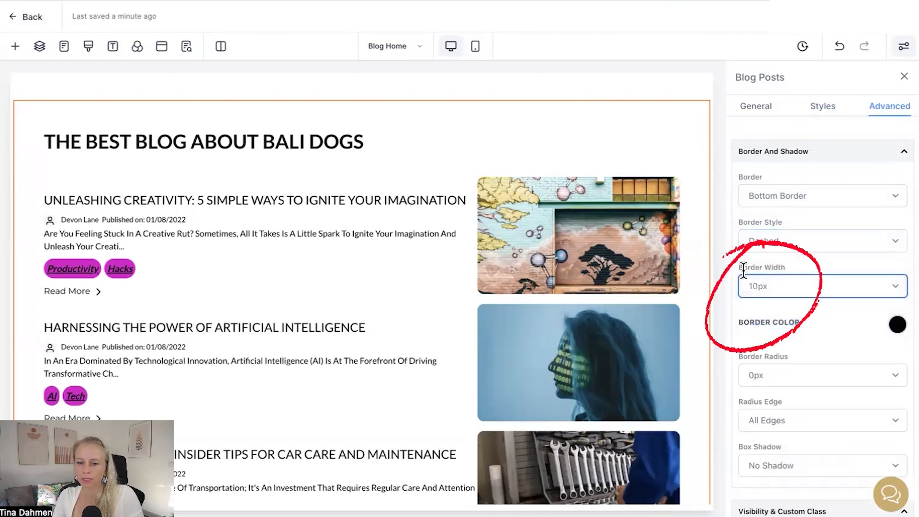
pyautogui.moveTo(744, 268); pyautogui.dragTo(812, 294)
# Step: Examine the border color, border radius, radius edge and box shadow options for the blog posts
pyautogui.scroll(-3, 819, 318)
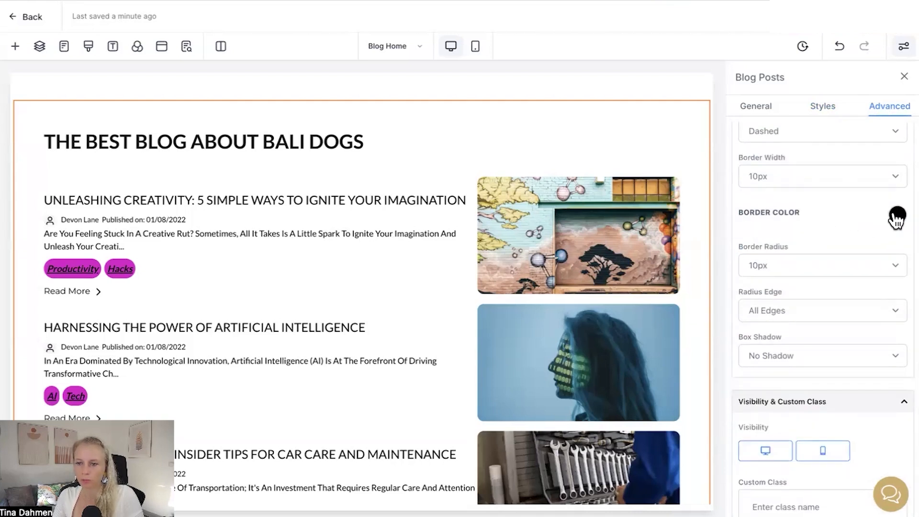
pyautogui.click(898, 215)
pyautogui.click(867, 266)
pyautogui.moveTo(737, 245); pyautogui.dragTo(780, 249)
pyautogui.click(739, 290)
pyautogui.scroll(-2, 740, 290)
pyautogui.moveTo(736, 189); pyautogui.dragTo(802, 208)
pyautogui.click(802, 208)
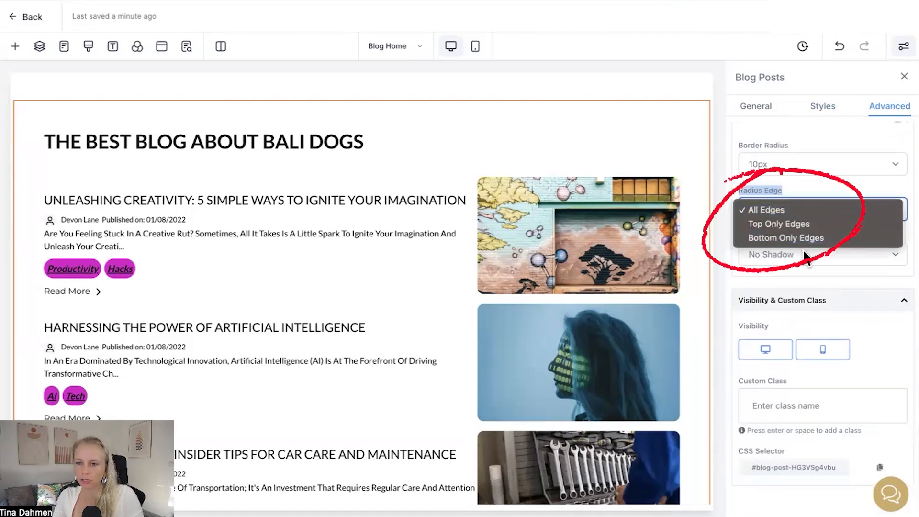
pyautogui.click(800, 211)
pyautogui.moveTo(738, 235); pyautogui.dragTo(762, 237)
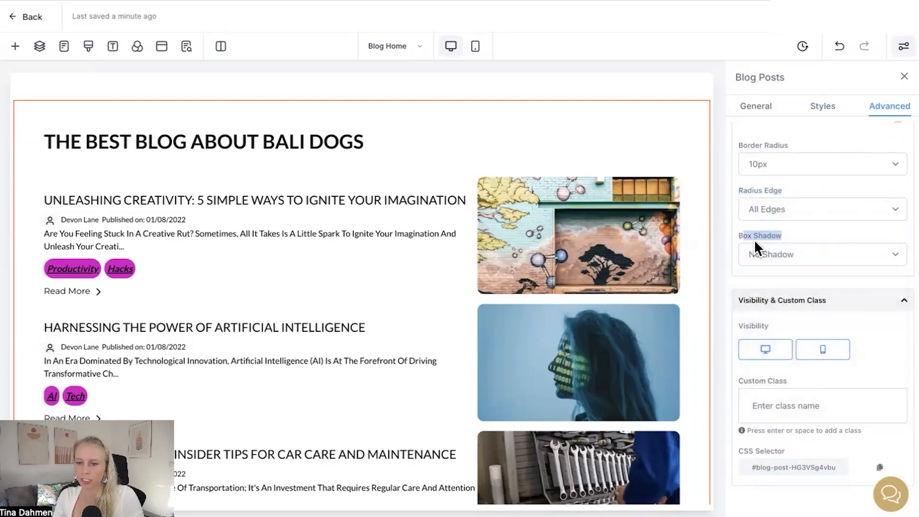
pyautogui.click(808, 255)
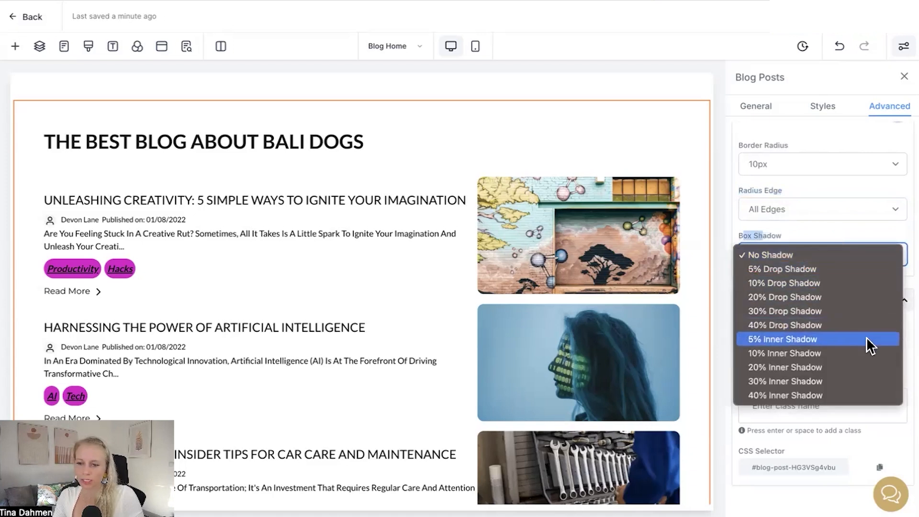
pyautogui.click(826, 255)
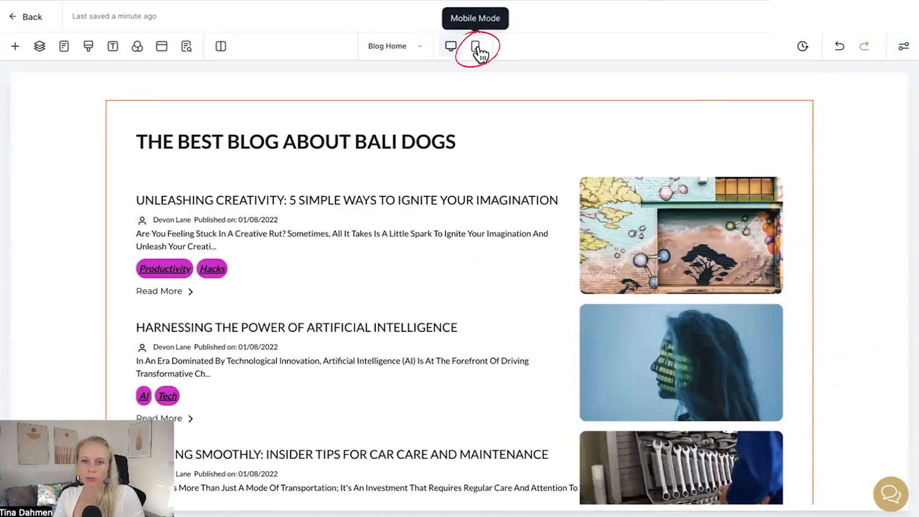
# Step: Preview the blog home page in mobile mode and scroll through the posts
pyautogui.click(477, 45)
pyautogui.scroll(-10, 504, 309)
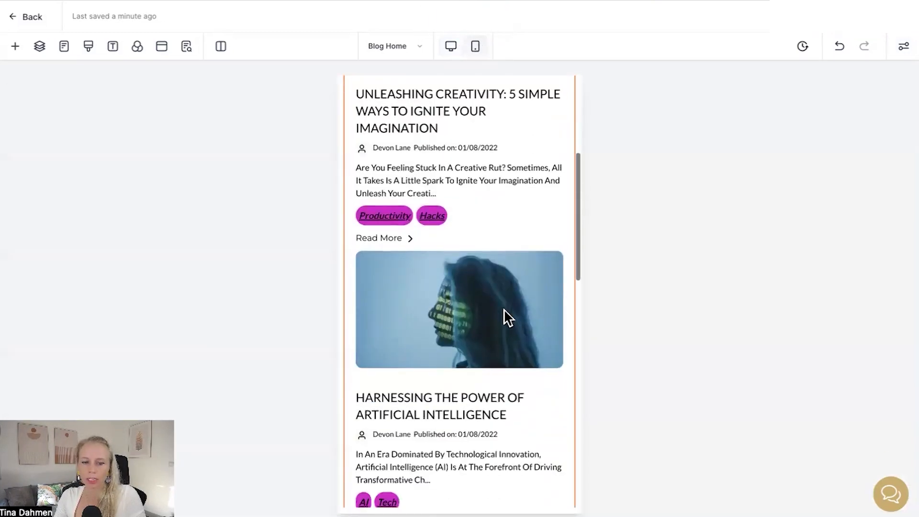
pyautogui.scroll(-4, 504, 310)
pyautogui.scroll(15, 506, 308)
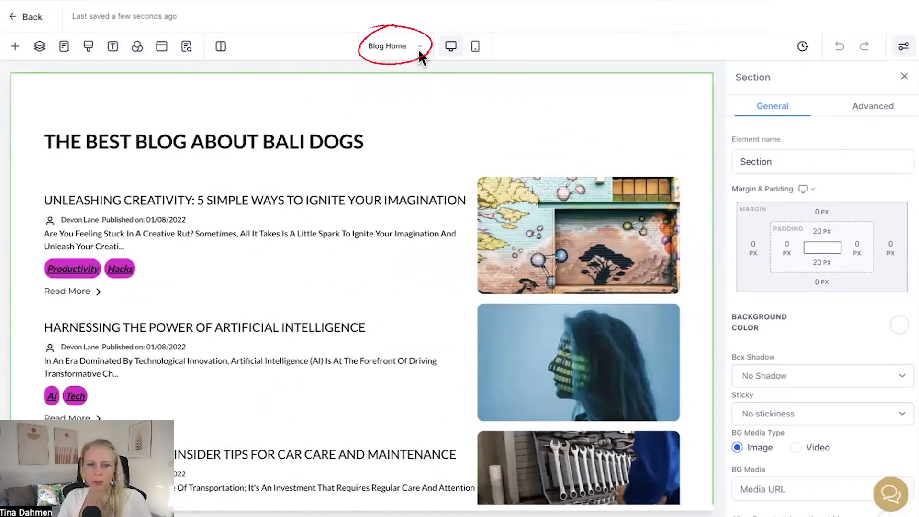
# Step: Switch the builder to the Blog Post page and browse its template
pyautogui.click(421, 48)
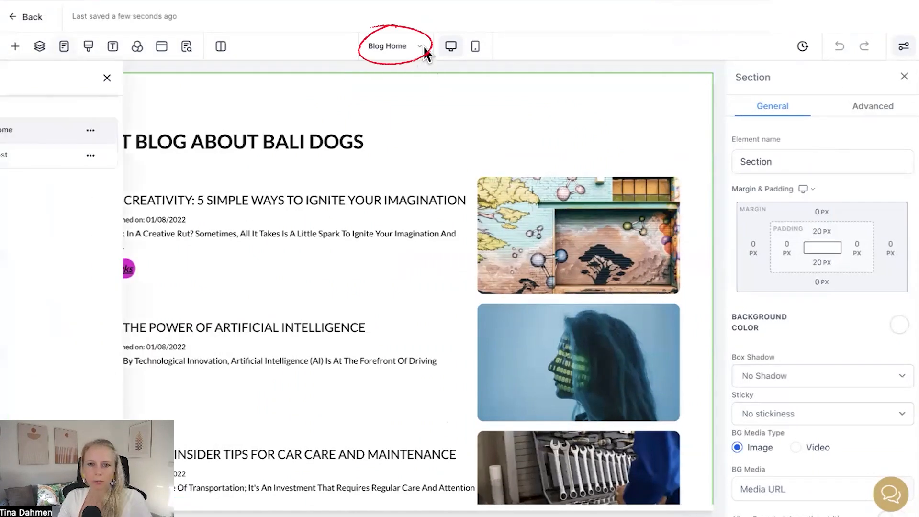
pyautogui.click(51, 162)
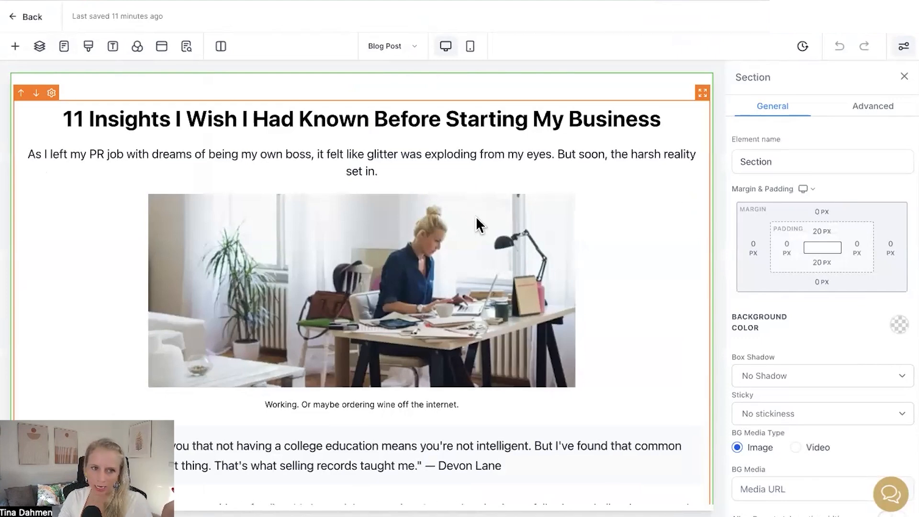
pyautogui.scroll(-5, 631, 378)
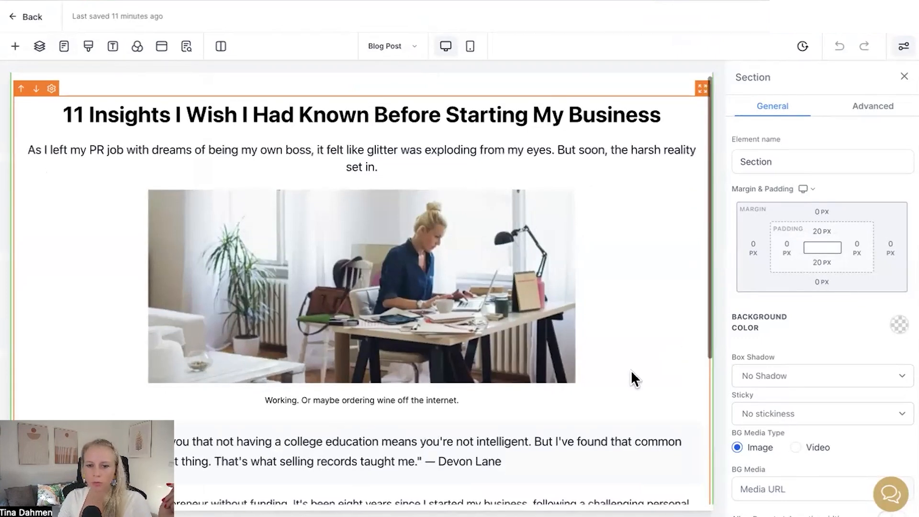
pyautogui.scroll(5, 623, 236)
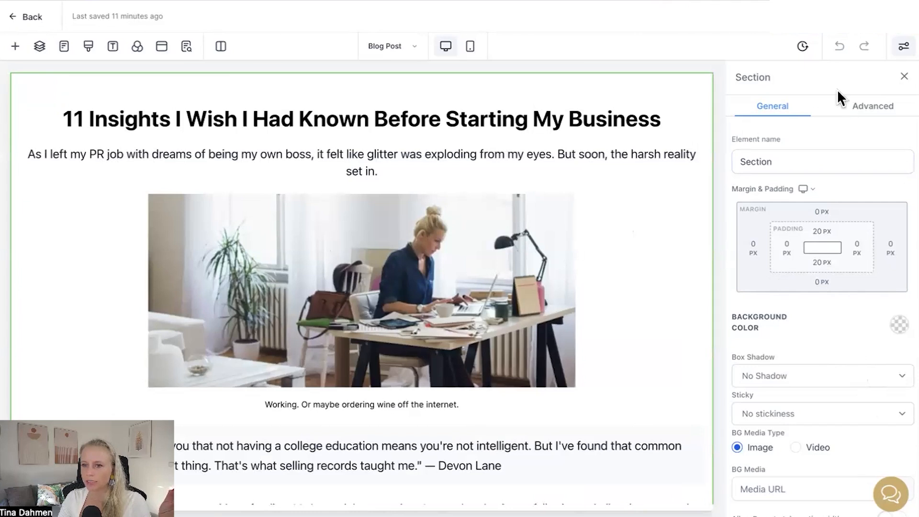
pyautogui.scroll(-1, 774, 227)
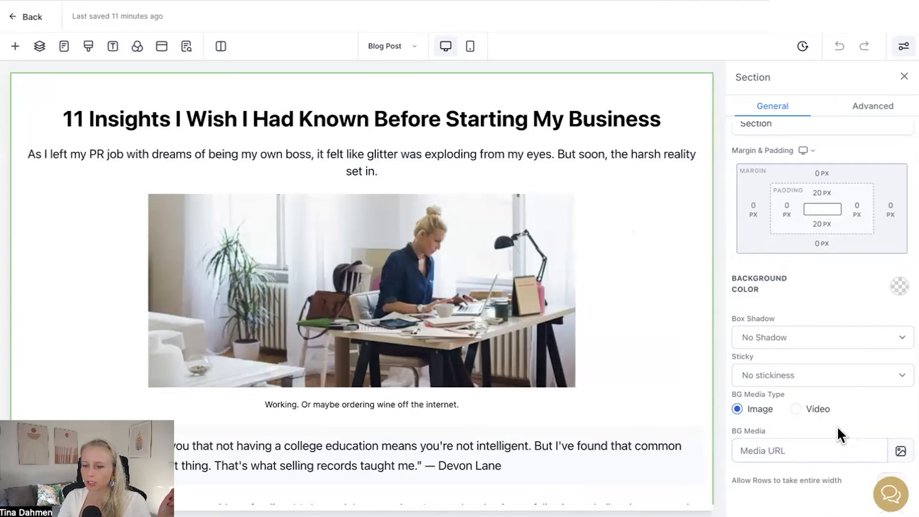
# Step: Open the section's advanced settings and review the SEO meta data title and description fields
pyautogui.click(871, 108)
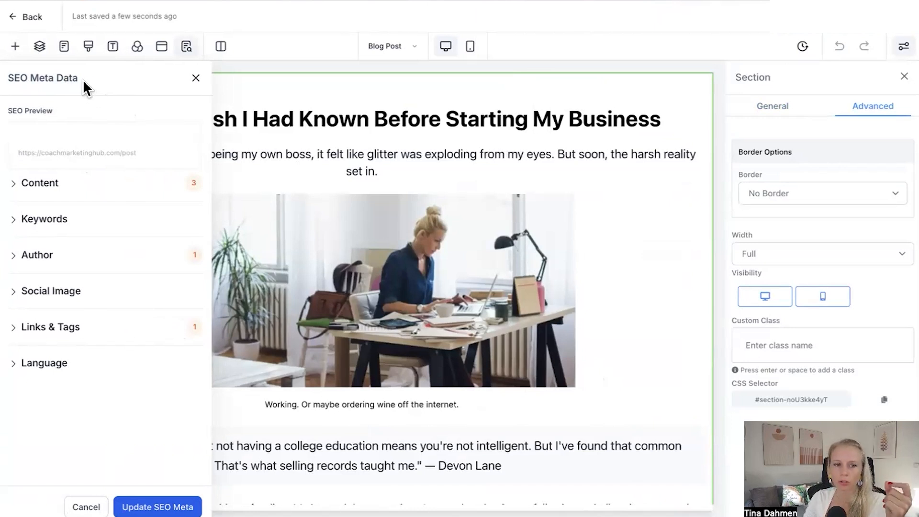
pyautogui.moveTo(82, 79); pyautogui.dragTo(19, 79)
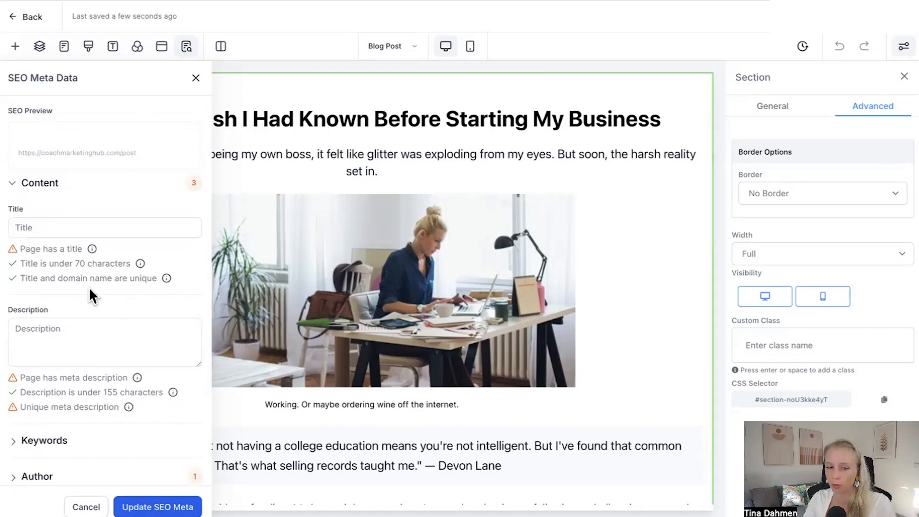
pyautogui.click(38, 232)
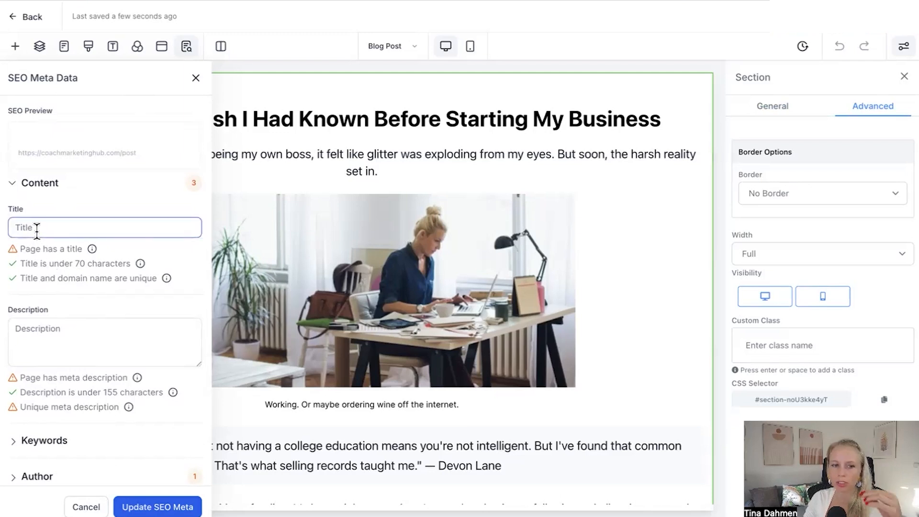
pyautogui.scroll(-3, 105, 287)
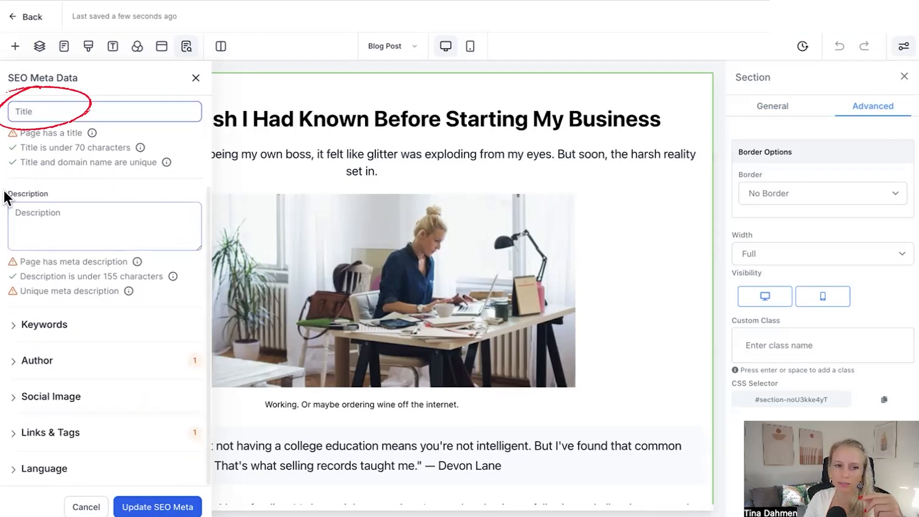
pyautogui.moveTo(4, 194); pyautogui.dragTo(63, 199)
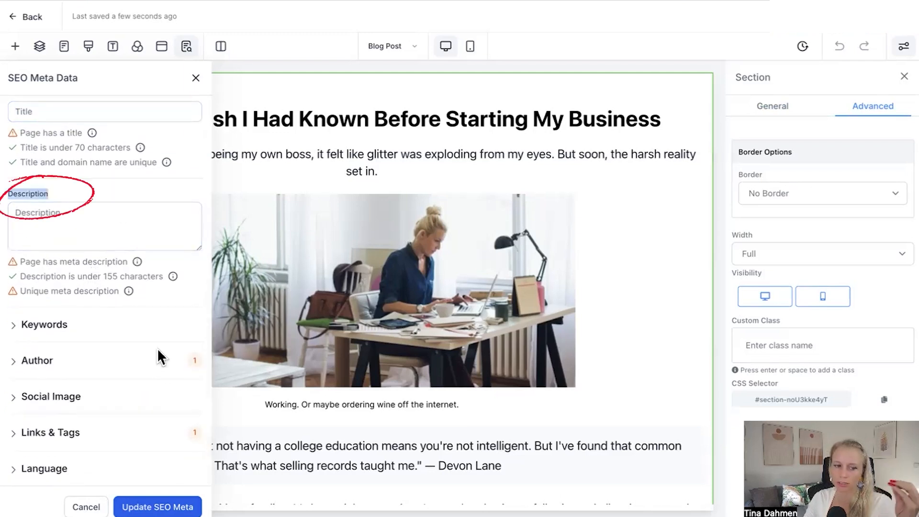
# Step: Review the keywords, author, social image, links and language SEO sections, then update the SEO meta
pyautogui.click(17, 326)
pyautogui.click(39, 364)
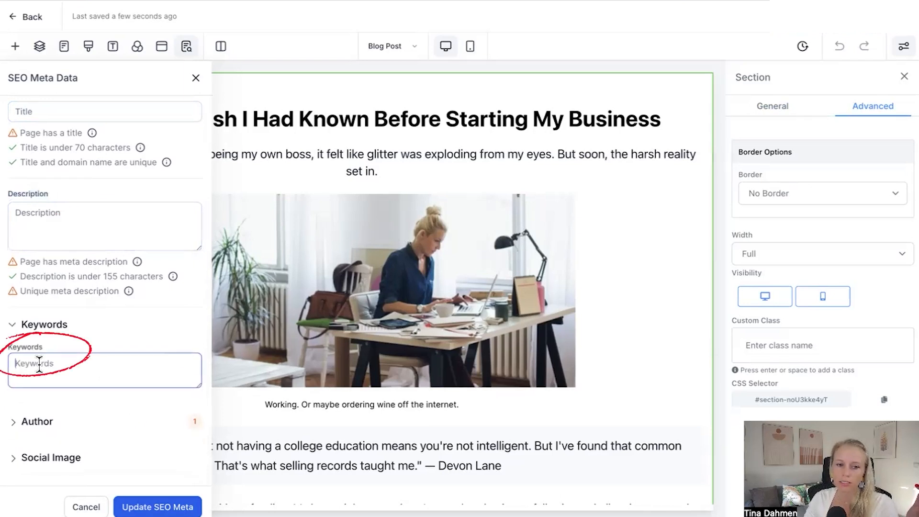
pyautogui.scroll(-2, 106, 426)
pyautogui.click(7, 366)
pyautogui.scroll(-2, 102, 417)
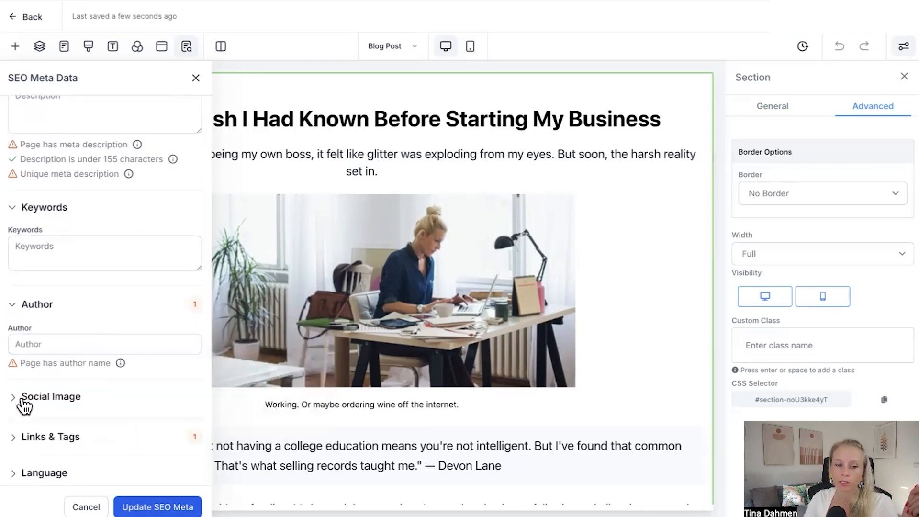
pyautogui.click(24, 406)
pyautogui.click(106, 401)
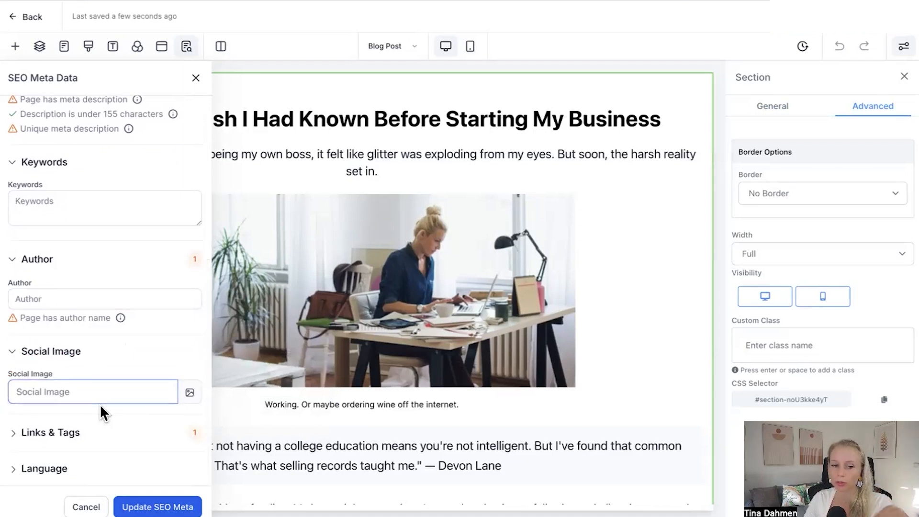
pyautogui.click(14, 432)
pyautogui.scroll(-3, 176, 433)
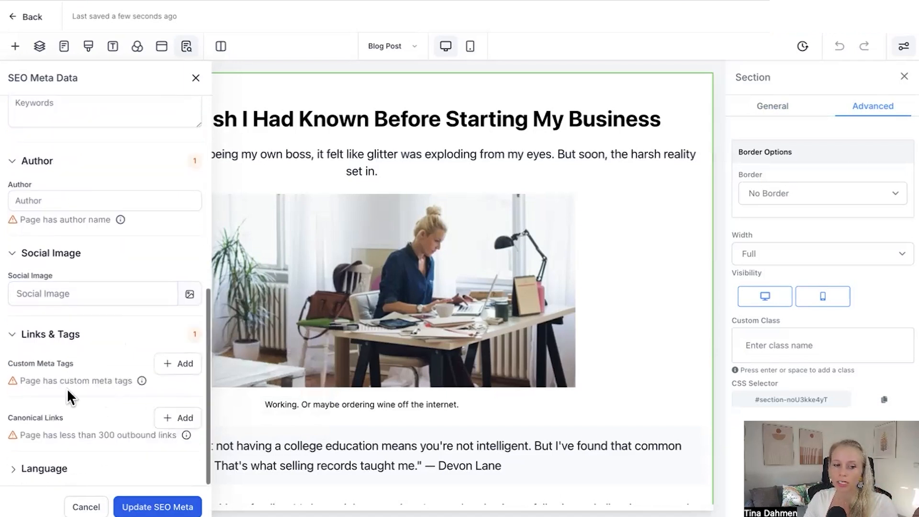
pyautogui.click(26, 475)
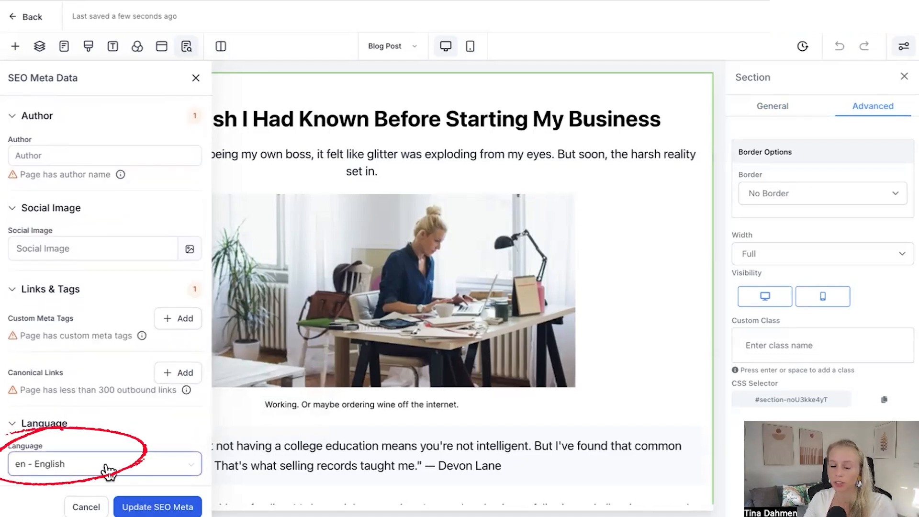
pyautogui.click(153, 507)
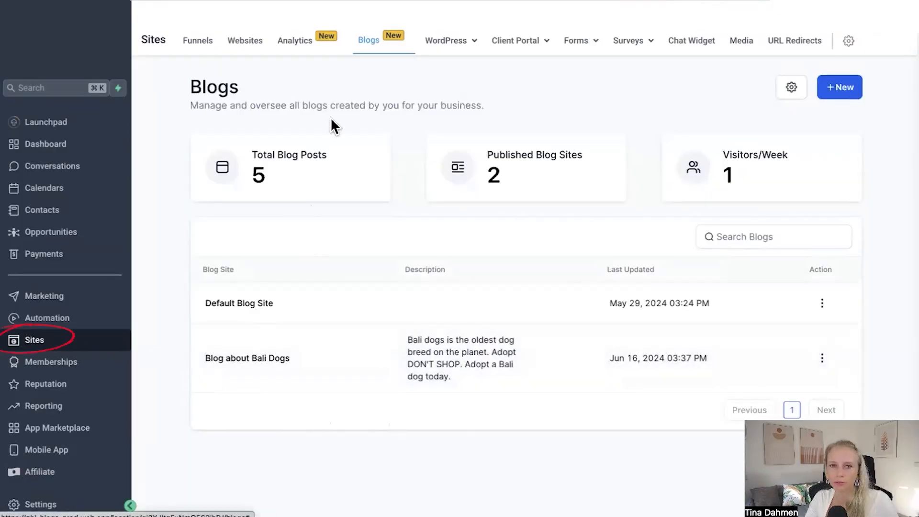
# Step: Open the Blog about Bali Dogs site and start a new post, pasting in its title
pyautogui.click(271, 359)
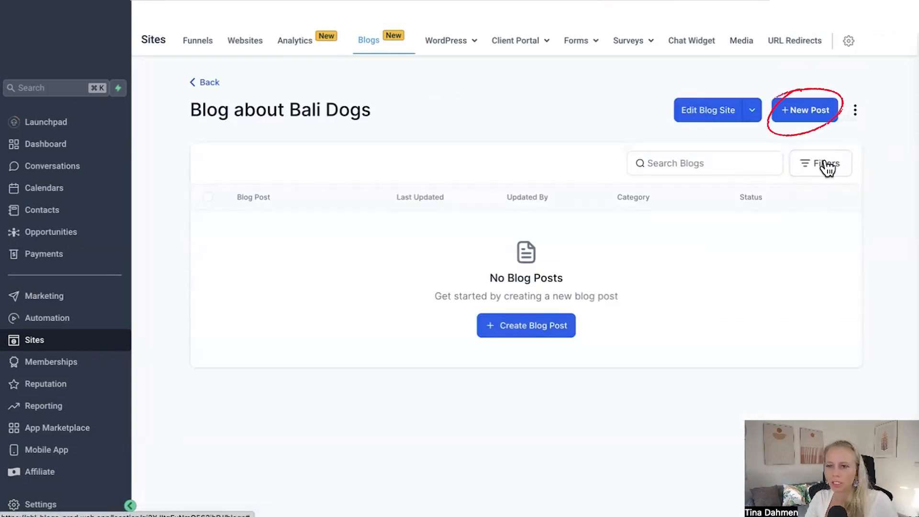
pyautogui.click(812, 113)
pyautogui.press('super+v')
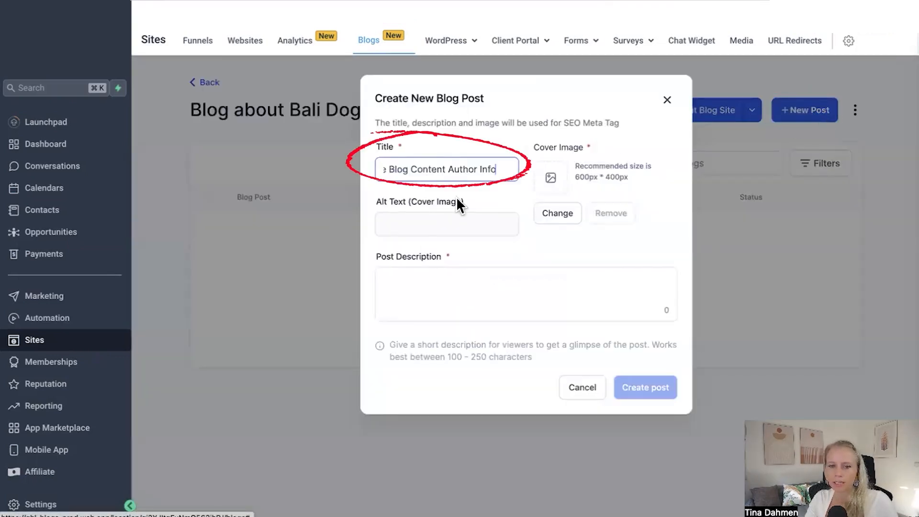
# Step: Add a cover image, paste the alt text and post description, and create the post
pyautogui.click(555, 212)
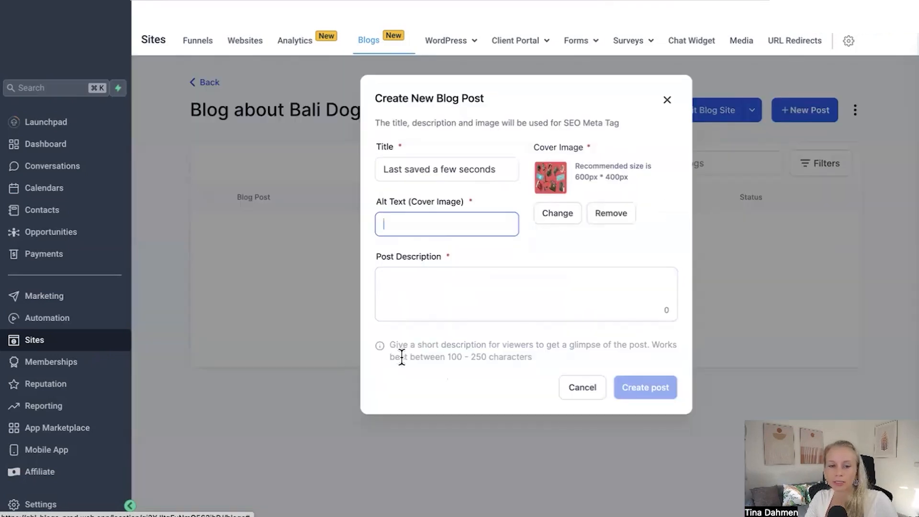
pyautogui.press('super+v')
pyautogui.click(401, 300)
pyautogui.write('11 Insights I Wish I Had Known Before Starting My Business As I left my PR job with dreams of being my own boss, it felt like glitter was exploding from my eyes. But soon, the harsh reality set in.')
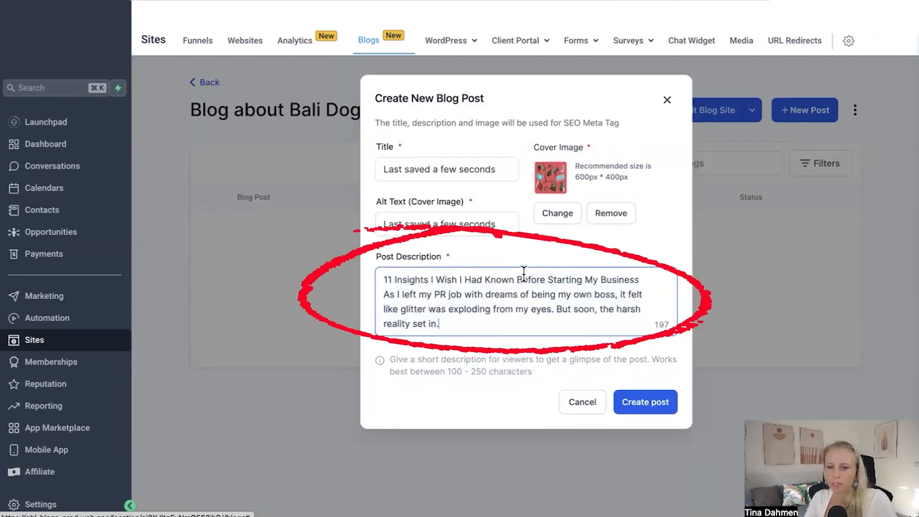
pyautogui.click(632, 414)
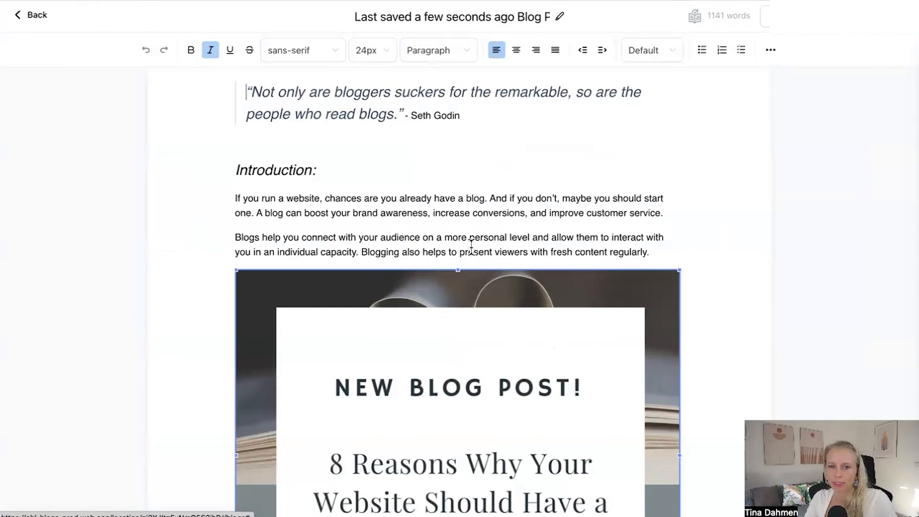
# Step: Replace the post's template content with the pasted title line and introduction paragraph
pyautogui.click(575, 237)
pyautogui.scroll(-5, 686, 402)
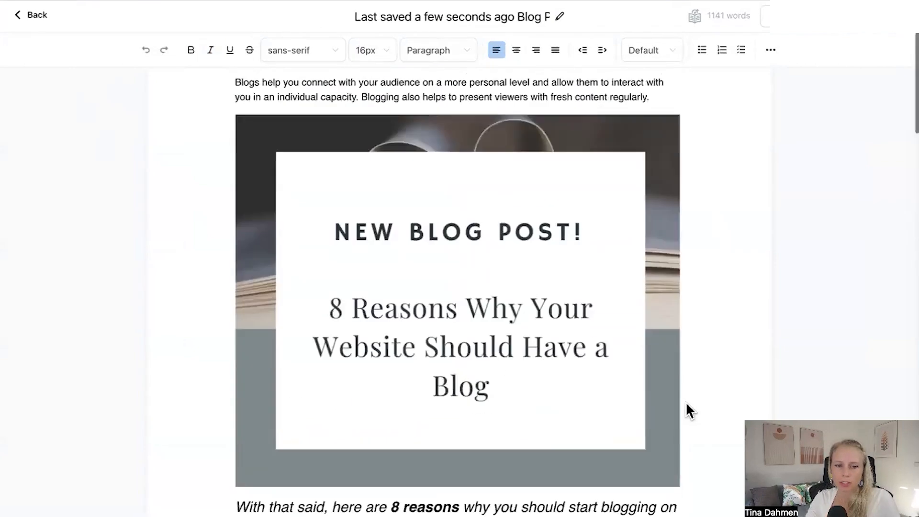
pyautogui.scroll(-15, 683, 403)
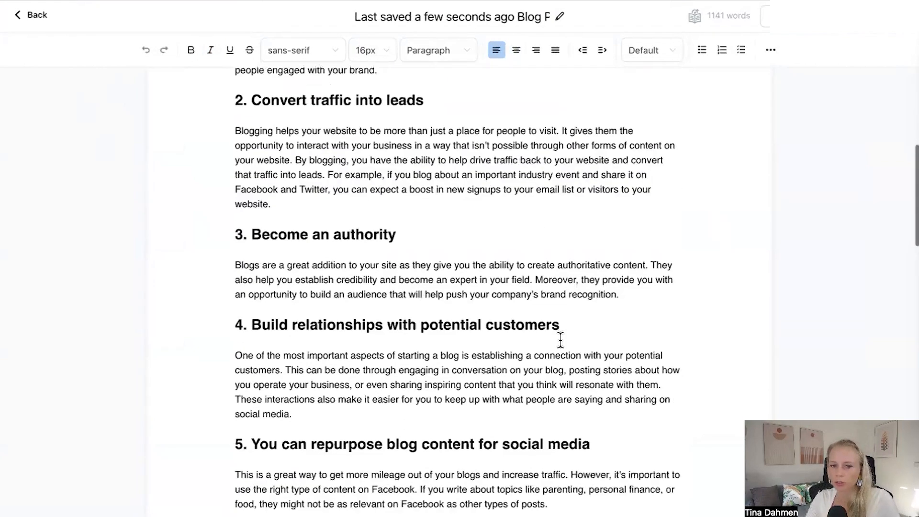
pyautogui.scroll(-1, 559, 341)
pyautogui.hotkey('ctrl', 'a')
pyautogui.press('BackSpace')
pyautogui.write('11 Insights I Wish I Had Known Before Starting My Business As I left my PR job with dreams of being my own boss, it felt like glitter was exploding from my eyes. But soon, the harsh reality set in.')
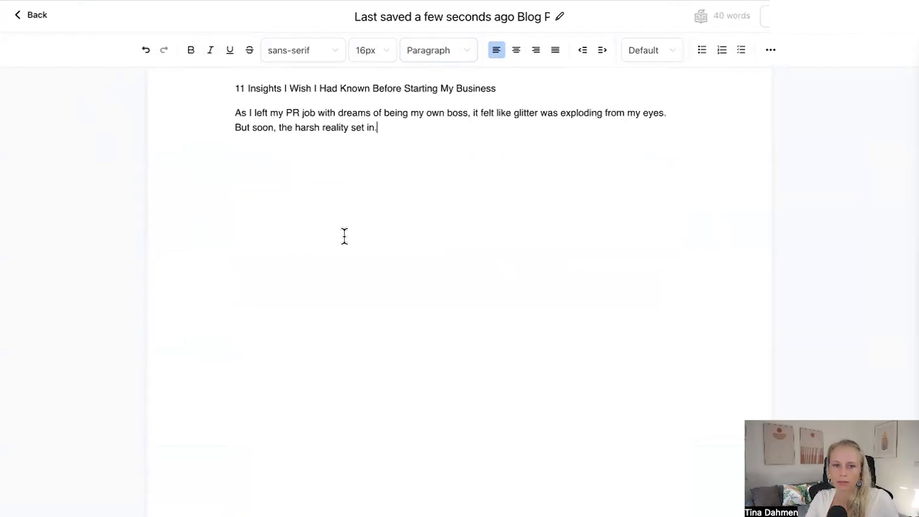
# Step: Select the introduction text, open Generate with AI, and choose the Outline content type
pyautogui.moveTo(378, 129); pyautogui.dragTo(219, 115)
pyautogui.click(416, 127)
pyautogui.click(418, 149)
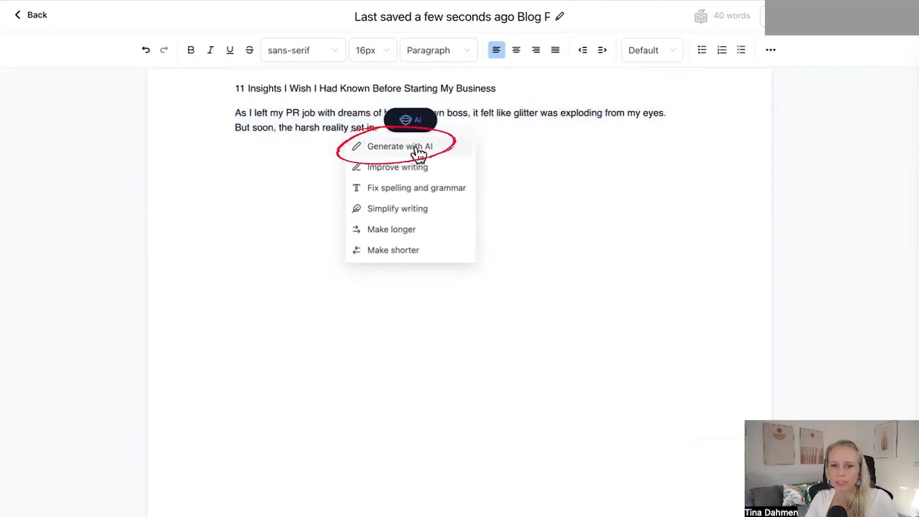
pyautogui.click(417, 147)
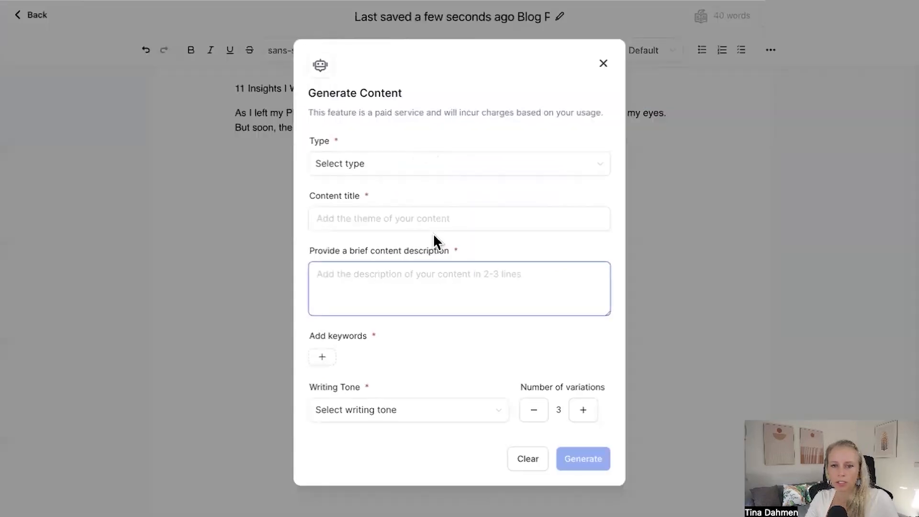
pyautogui.click(404, 167)
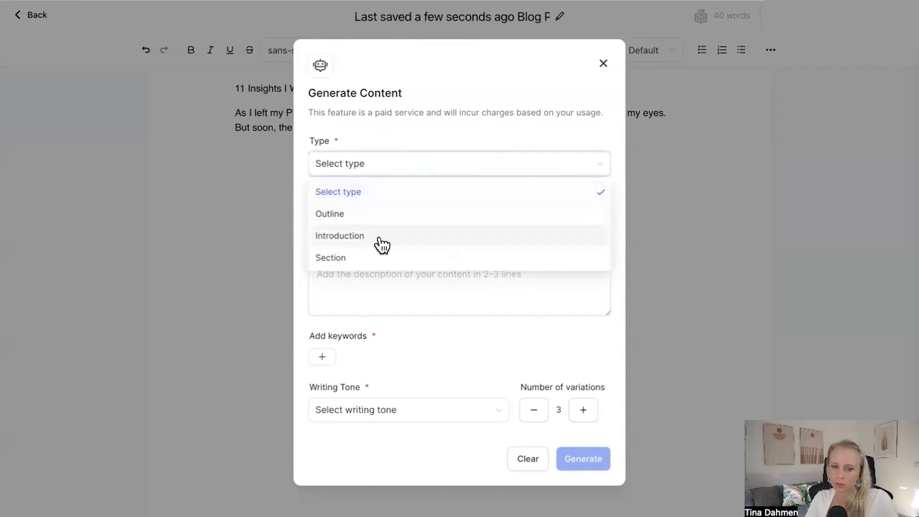
pyautogui.click(361, 213)
pyautogui.click(367, 218)
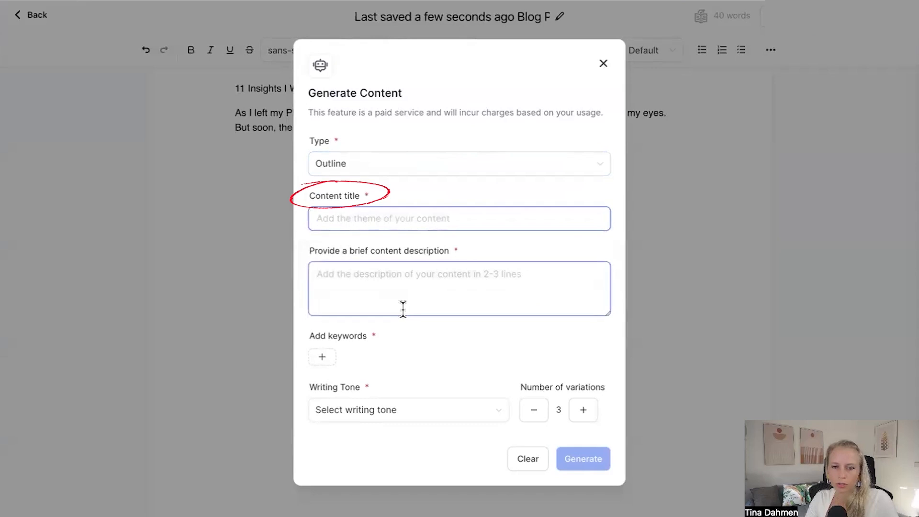
# Step: Paste the content title and description, and add the keywords job and freelance
pyautogui.write('11 Insights I Wish I Had Known Before Starting My Business')
pyautogui.click(354, 269)
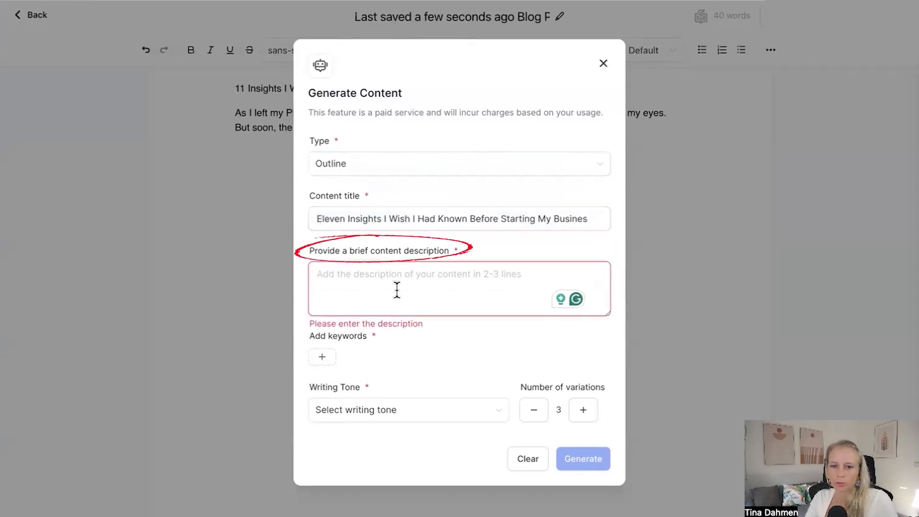
pyautogui.write('Eleven Insights I Wish I Had Known Before Starting My Business')
pyautogui.click(475, 349)
pyautogui.click(324, 358)
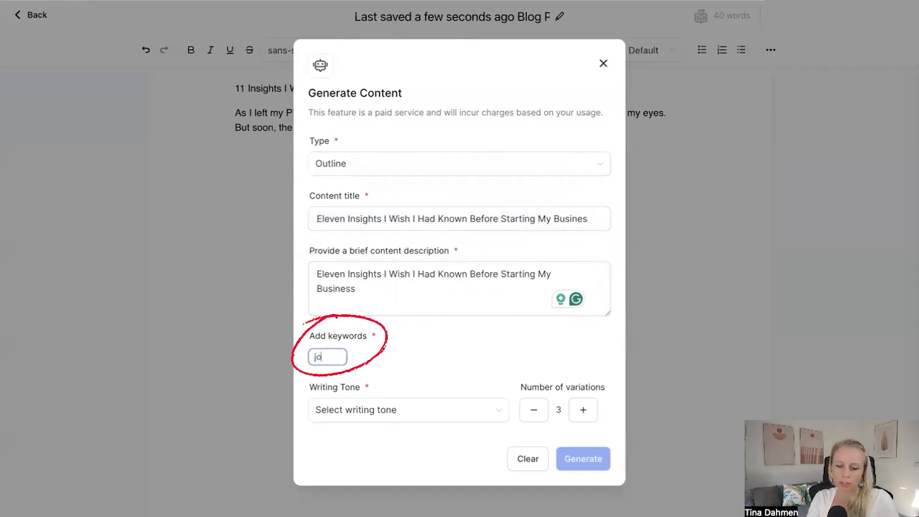
pyautogui.write('jo')
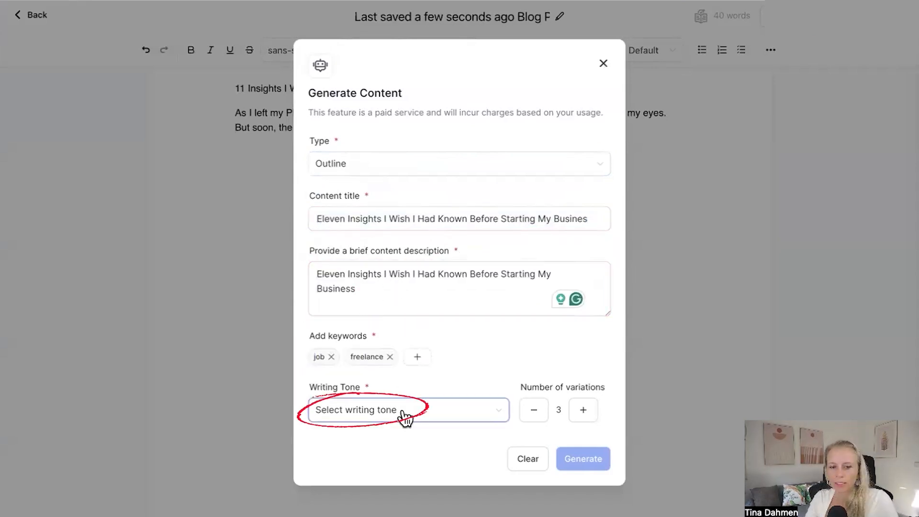
# Step: Set the writing tone to Excited and generate the outline
pyautogui.click(404, 416)
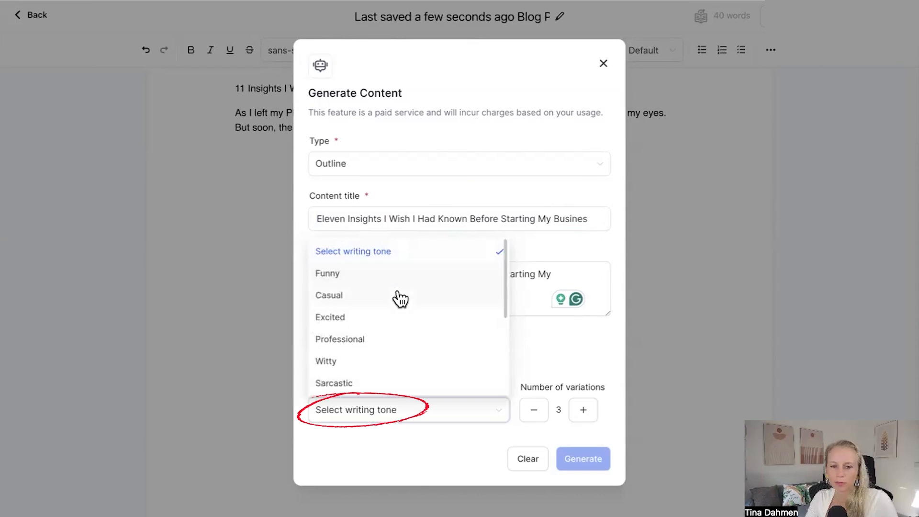
pyautogui.click(401, 319)
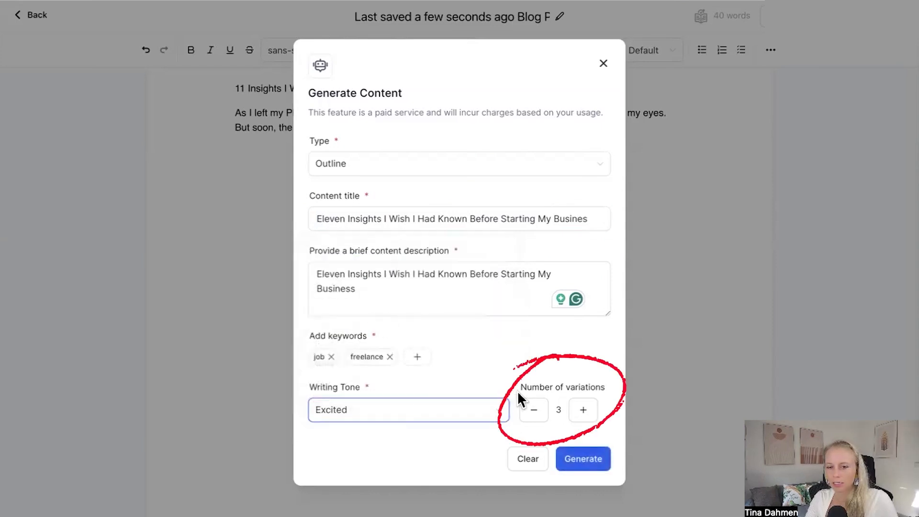
pyautogui.moveTo(519, 388); pyautogui.dragTo(604, 392)
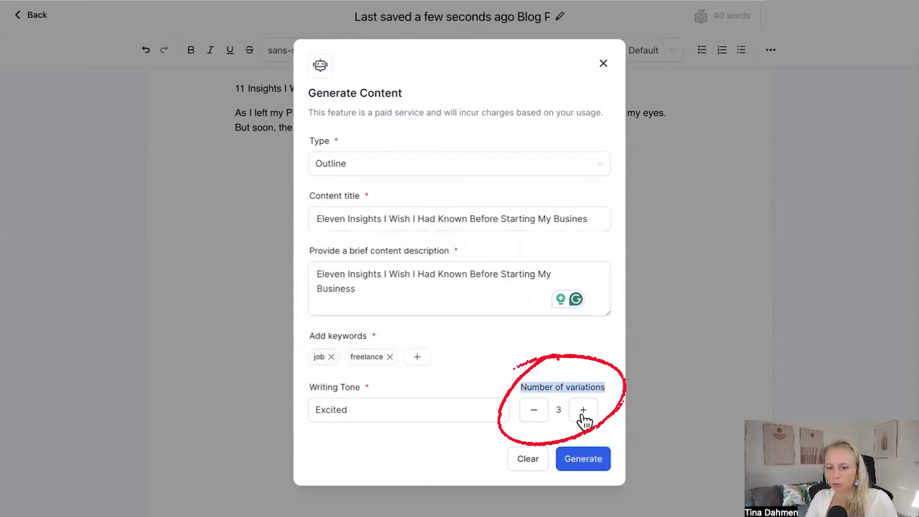
pyautogui.doubleClick(558, 410)
pyautogui.click(591, 461)
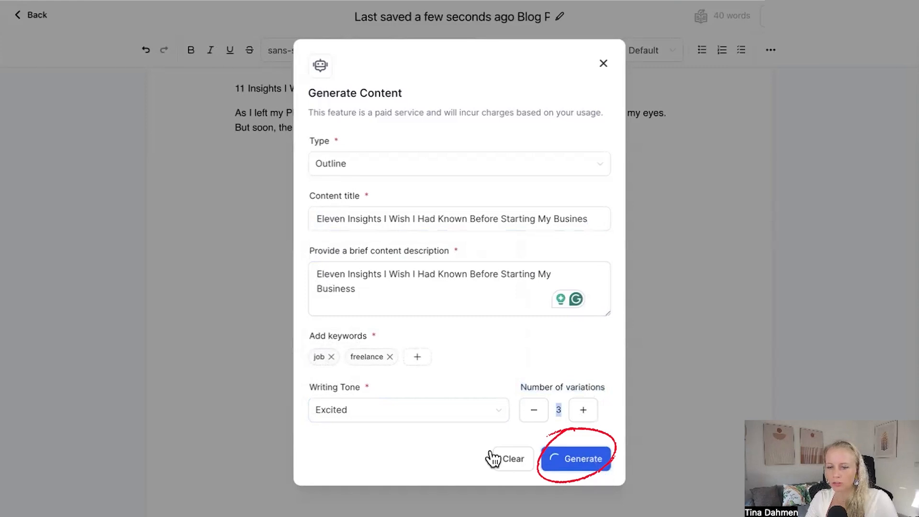
# Step: Review the three generated outline variations and their sections
pyautogui.scroll(-2, 99, 299)
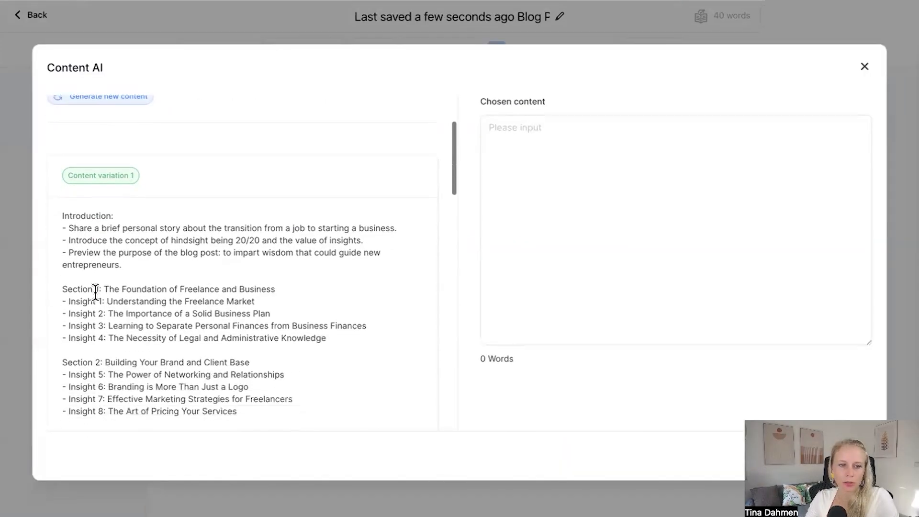
pyautogui.moveTo(67, 175); pyautogui.dragTo(135, 176)
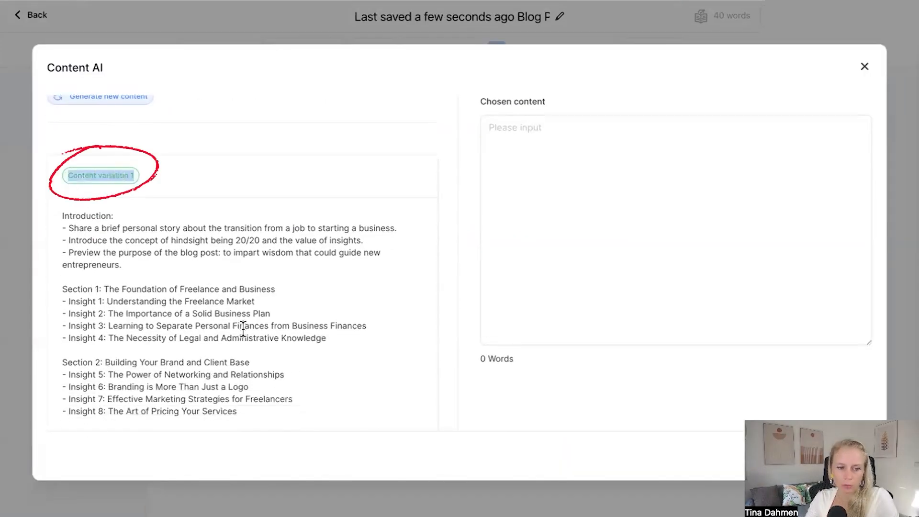
pyautogui.scroll(-1, 242, 324)
pyautogui.moveTo(62, 178); pyautogui.dragTo(252, 383)
pyautogui.scroll(-3, 252, 384)
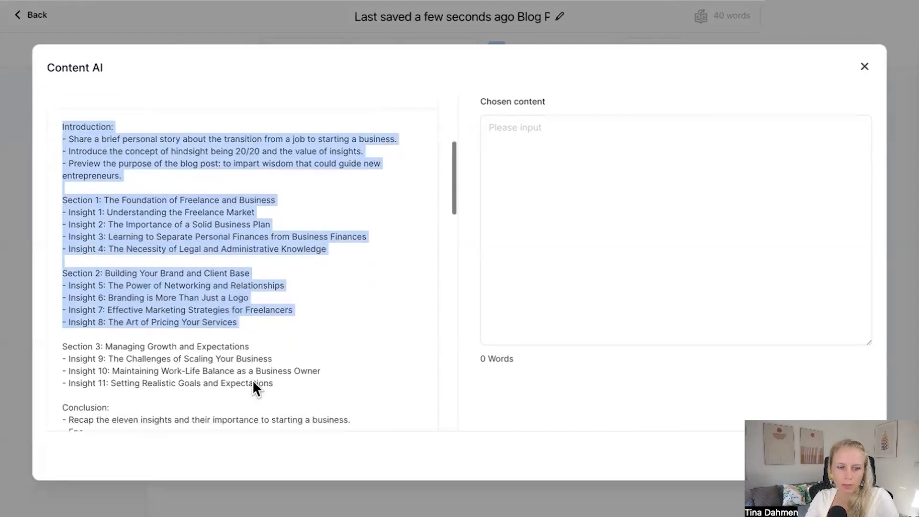
pyautogui.scroll(-5, 254, 383)
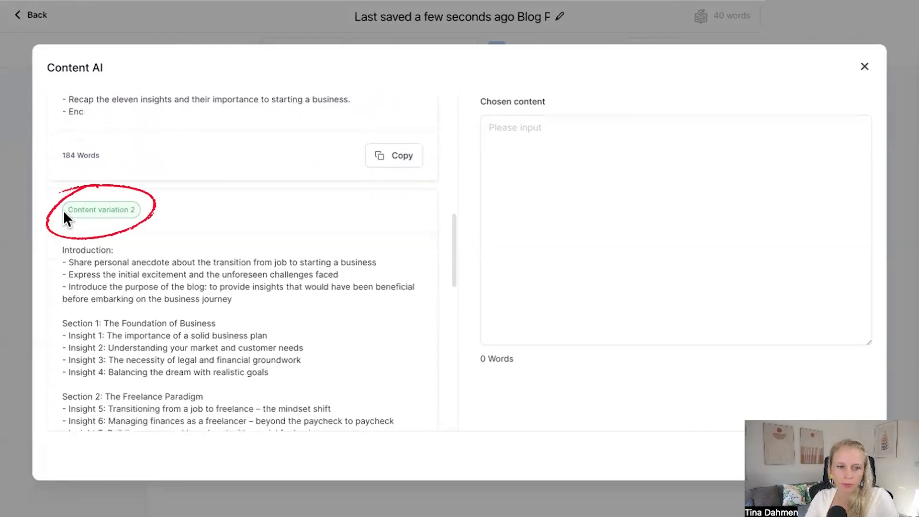
pyautogui.moveTo(64, 211); pyautogui.dragTo(130, 214)
pyautogui.scroll(-2, 164, 294)
pyautogui.moveTo(41, 147); pyautogui.dragTo(133, 280)
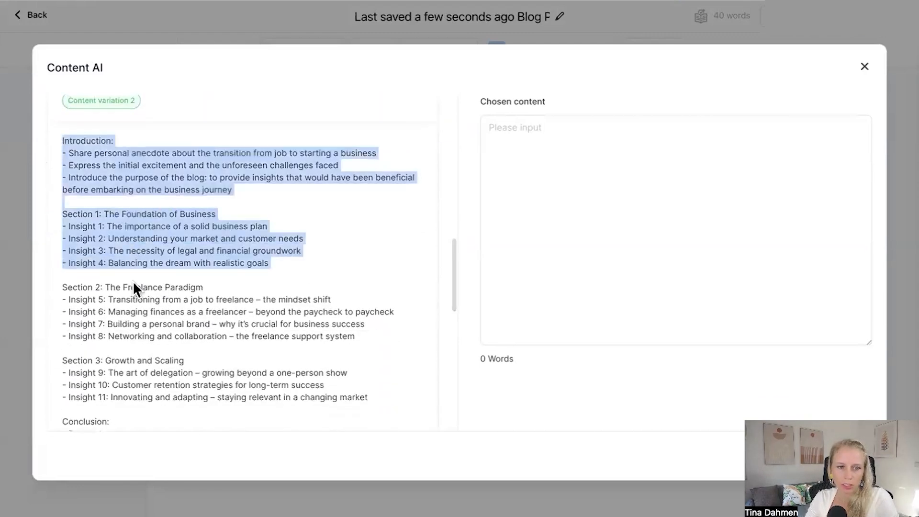
pyautogui.scroll(-6, 143, 306)
pyautogui.moveTo(68, 245); pyautogui.dragTo(136, 242)
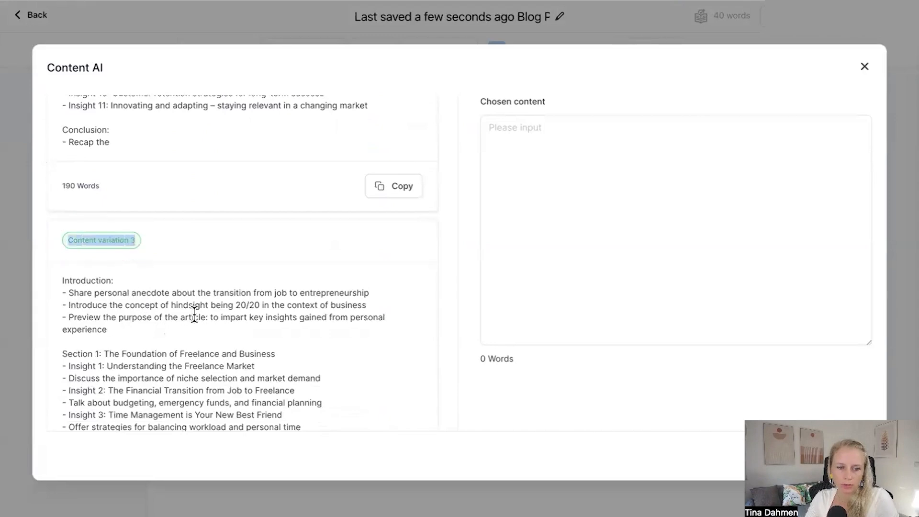
pyautogui.scroll(-3, 247, 256)
pyautogui.moveTo(63, 135); pyautogui.dragTo(240, 416)
pyautogui.scroll(15, 208, 302)
pyautogui.scroll(-5, 118, 170)
pyautogui.scroll(4, 118, 170)
pyautogui.moveTo(67, 182); pyautogui.dragTo(135, 182)
pyautogui.moveTo(62, 221); pyautogui.dragTo(127, 227)
pyautogui.moveTo(65, 287); pyautogui.dragTo(127, 293)
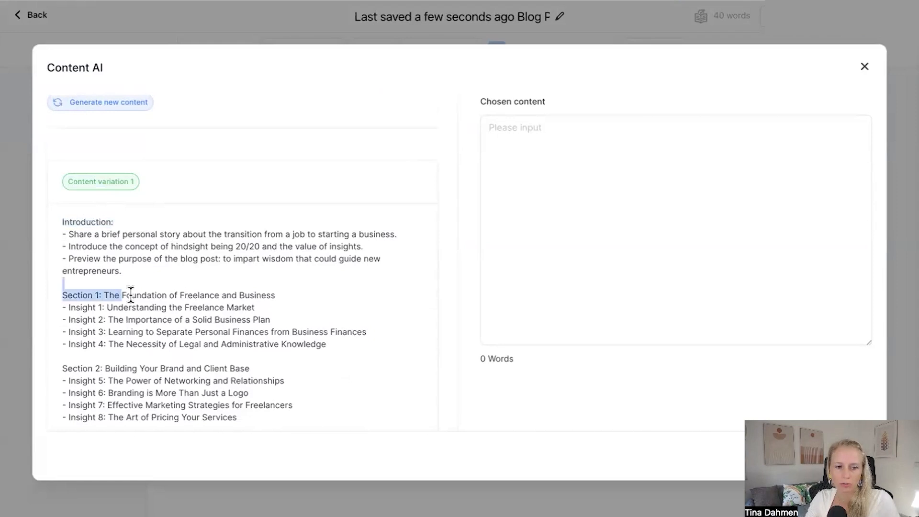
pyautogui.scroll(-4, 95, 240)
pyautogui.moveTo(62, 195); pyautogui.dragTo(102, 196)
pyautogui.moveTo(62, 268); pyautogui.dragTo(92, 269)
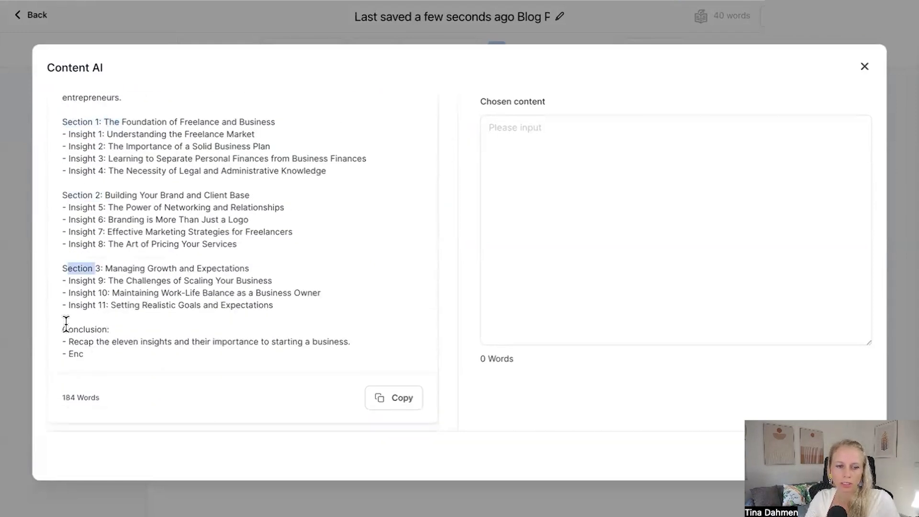
pyautogui.moveTo(63, 329); pyautogui.dragTo(110, 331)
# Step: Copy content variation 1 into the chosen content and insert it into the post
pyautogui.click(390, 399)
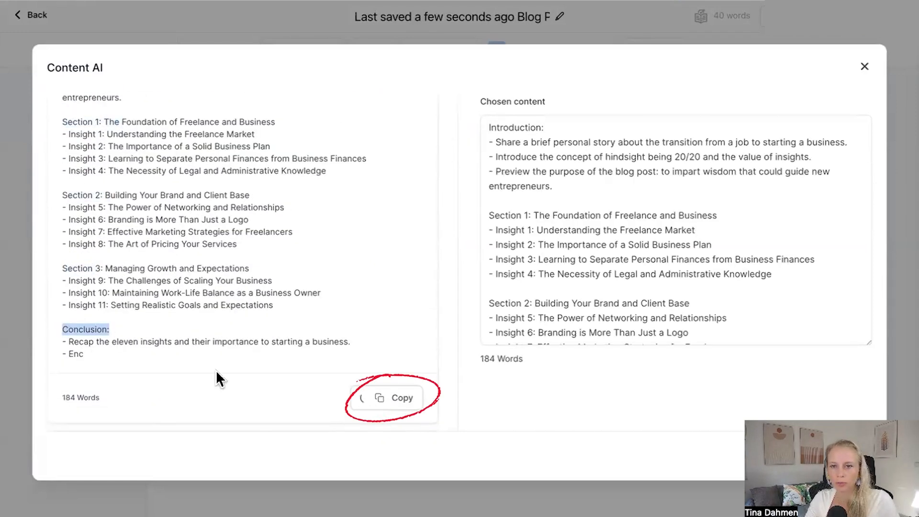
pyautogui.click(844, 465)
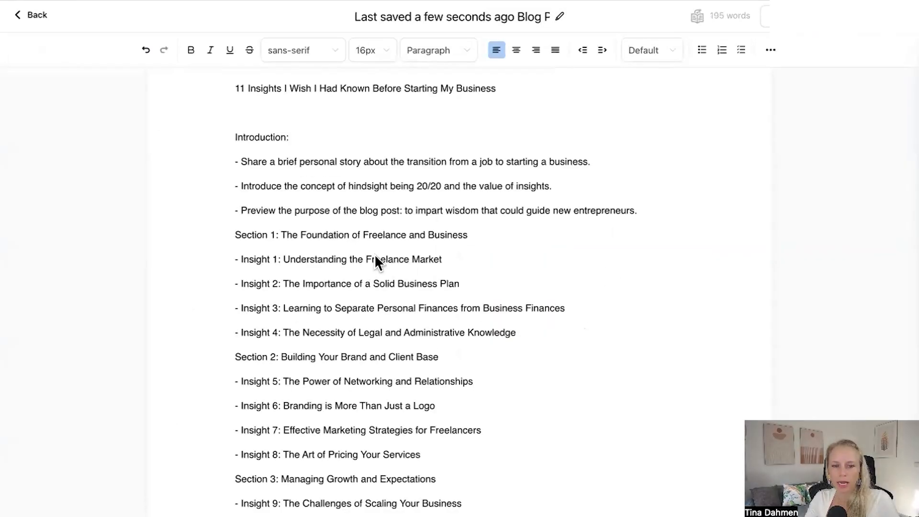
# Step: Insert a blank line between the introduction and Section 1
pyautogui.scroll(-3, 374, 247)
pyautogui.scroll(3, 375, 345)
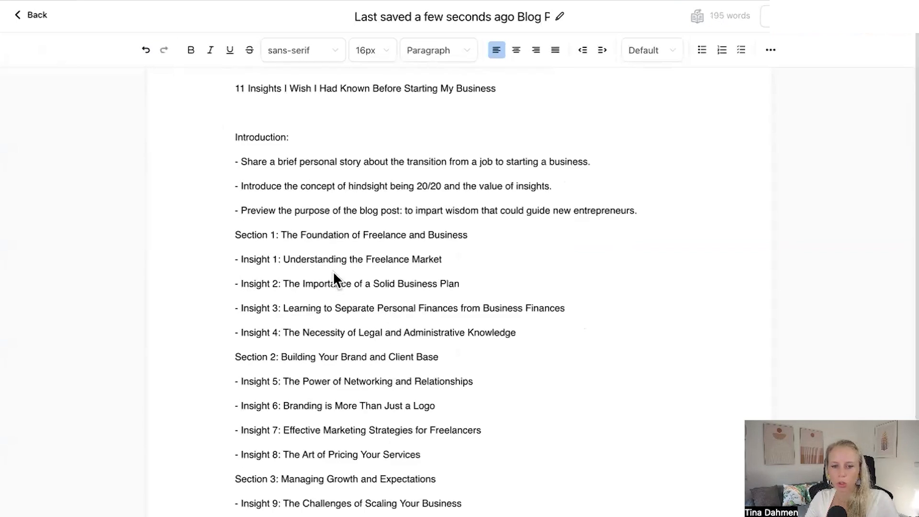
pyautogui.press('Return')
pyautogui.moveTo(681, 214); pyautogui.dragTo(215, 138)
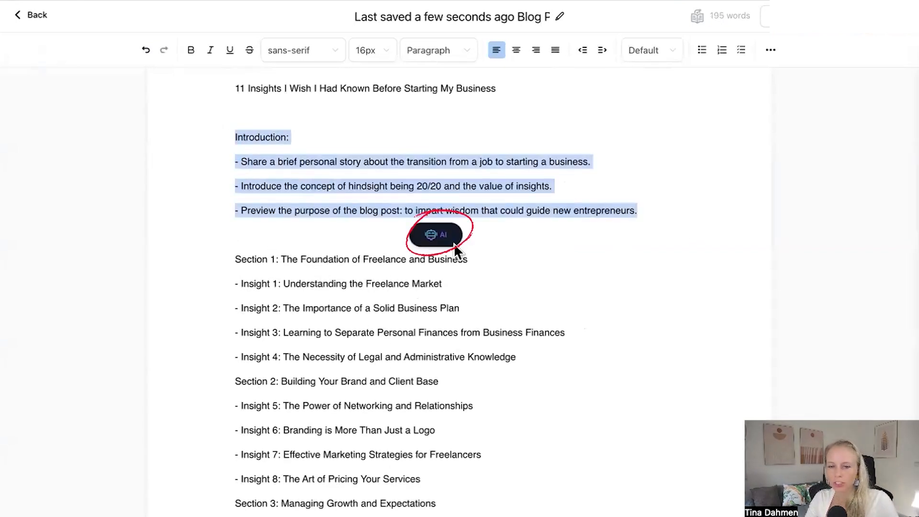
pyautogui.click(453, 245)
pyautogui.click(377, 111)
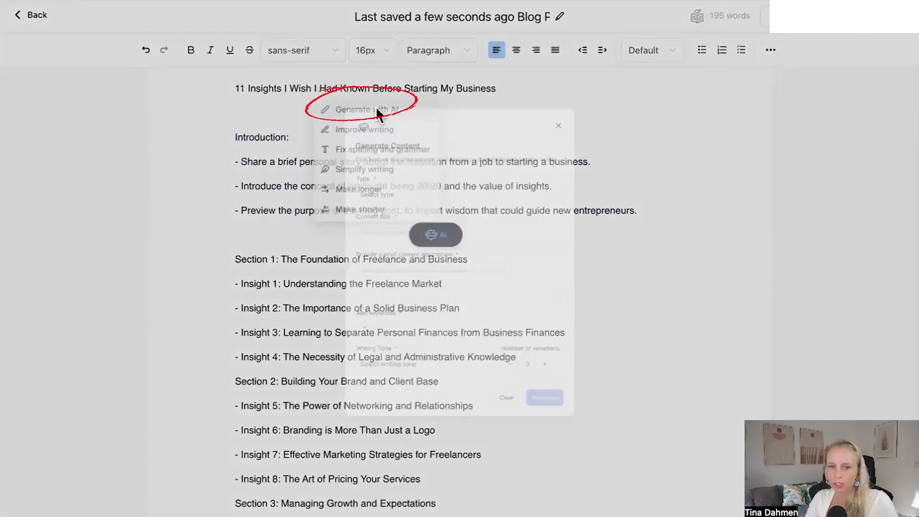
pyautogui.click(319, 165)
pyautogui.click(377, 236)
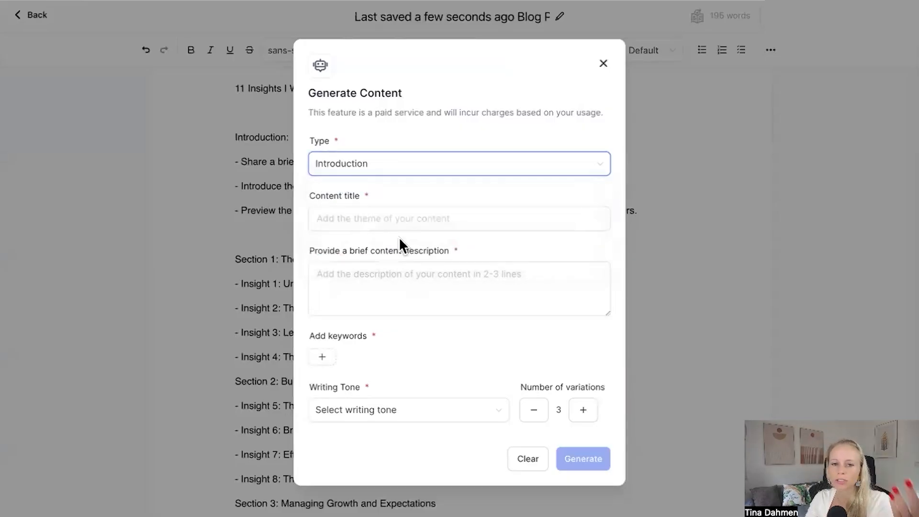
pyautogui.click(360, 219)
pyautogui.click(348, 276)
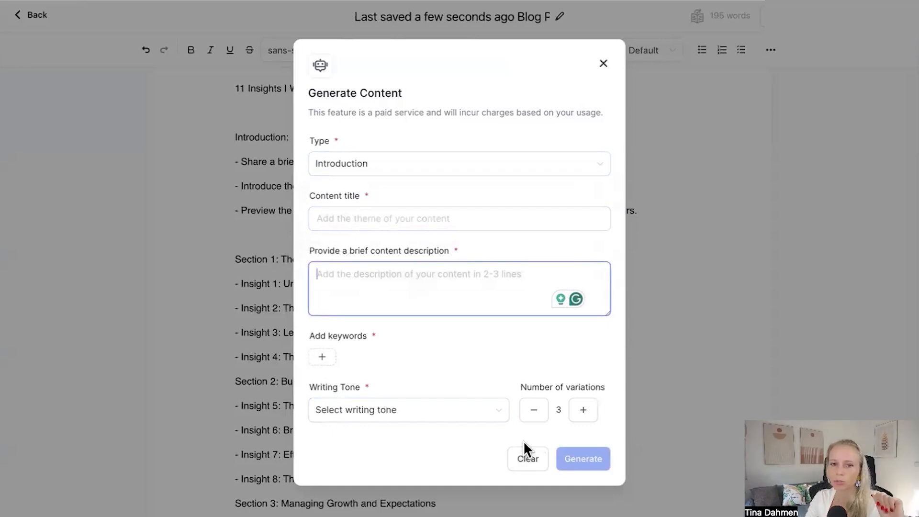
pyautogui.click(528, 468)
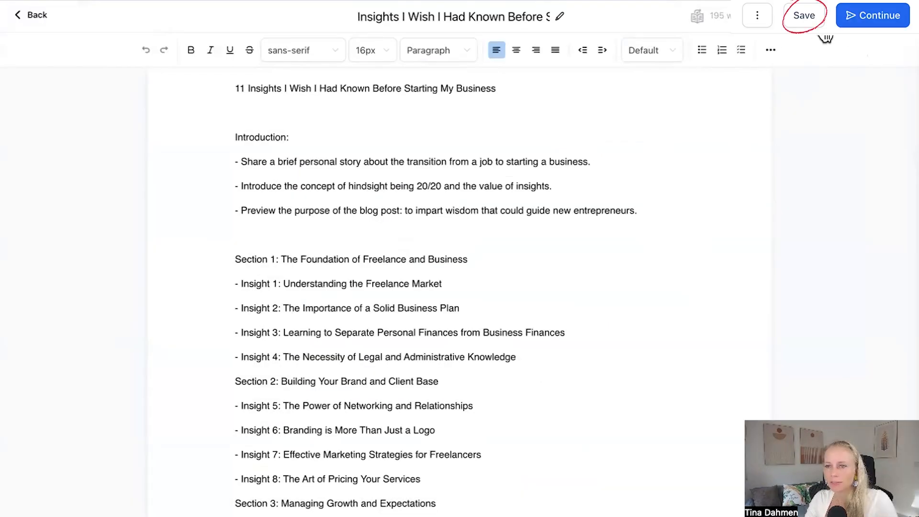
# Step: Continue to the post's publish or schedule settings
pyautogui.click(874, 20)
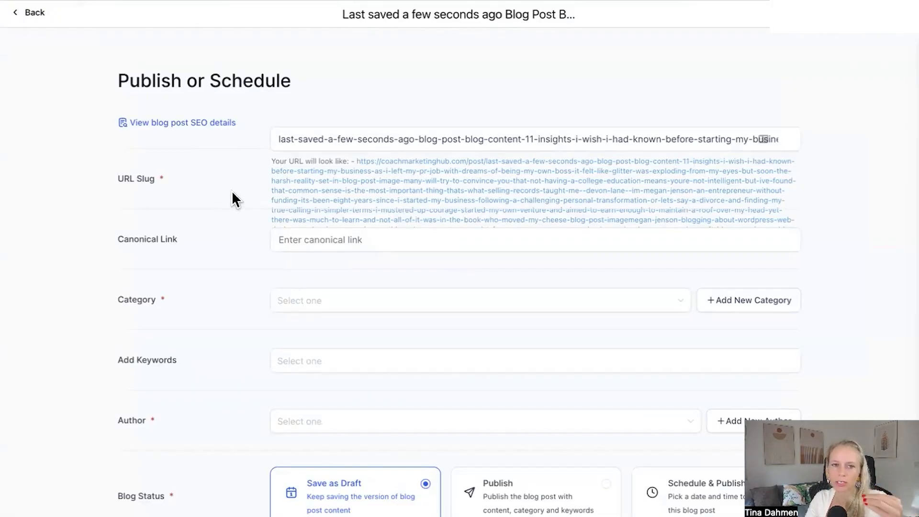
# Step: Replace the post's URL slug with balidogsinbali, leaving the canonical link empty
pyautogui.moveTo(115, 178); pyautogui.dragTo(148, 179)
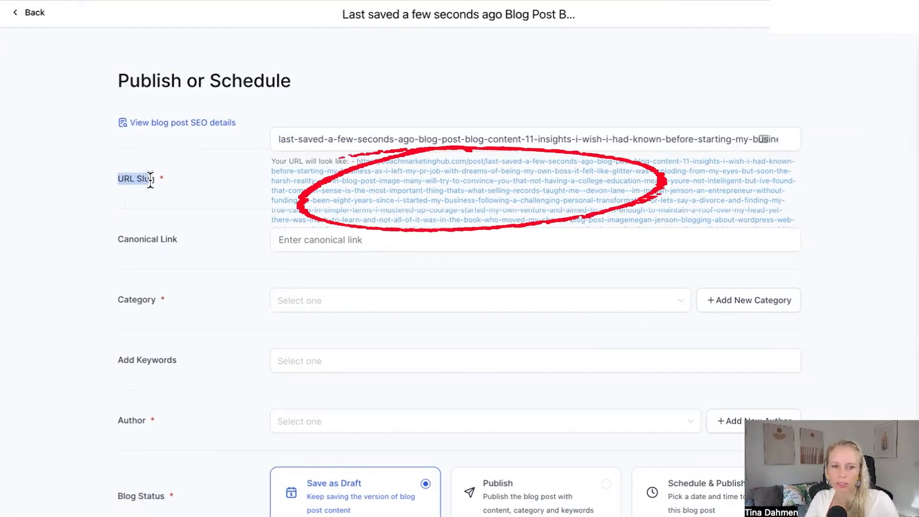
pyautogui.scroll(-1, 560, 207)
pyautogui.scroll(1, 425, 218)
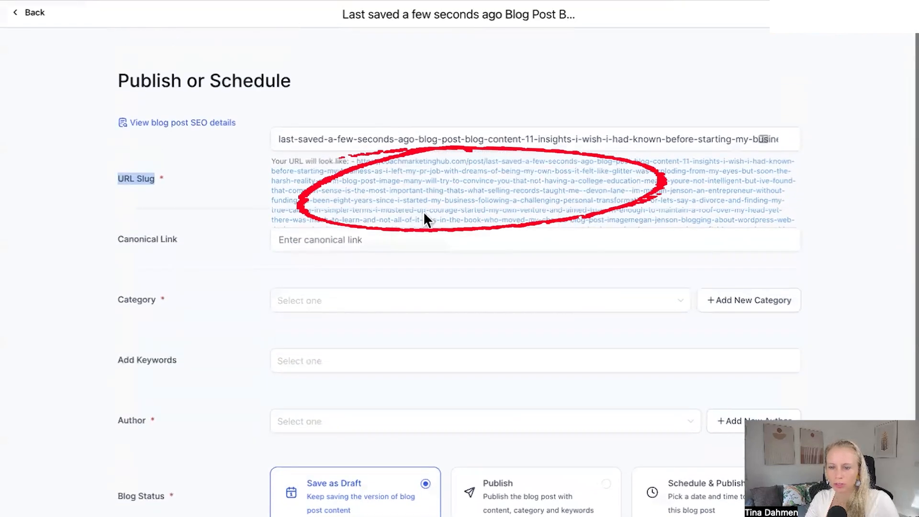
pyautogui.click(383, 138)
pyautogui.click(383, 139)
pyautogui.tripleClick(579, 140)
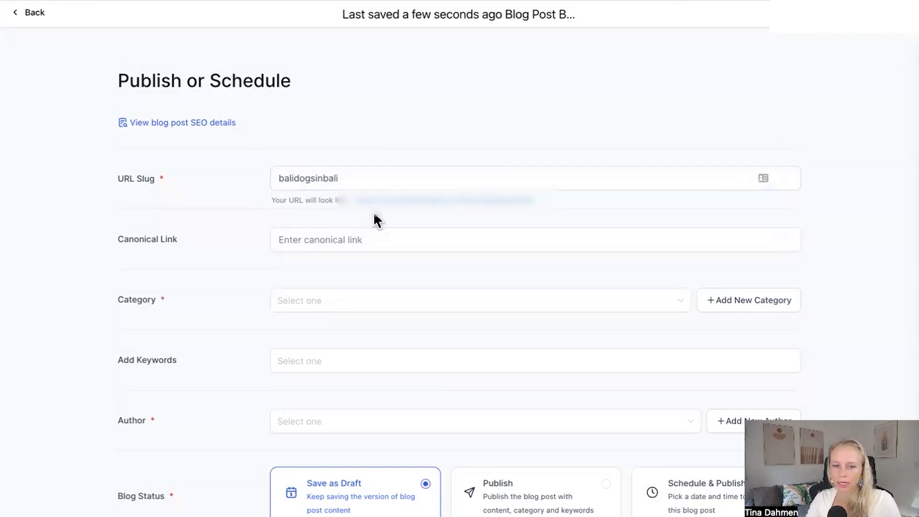
pyautogui.moveTo(358, 202); pyautogui.dragTo(462, 202)
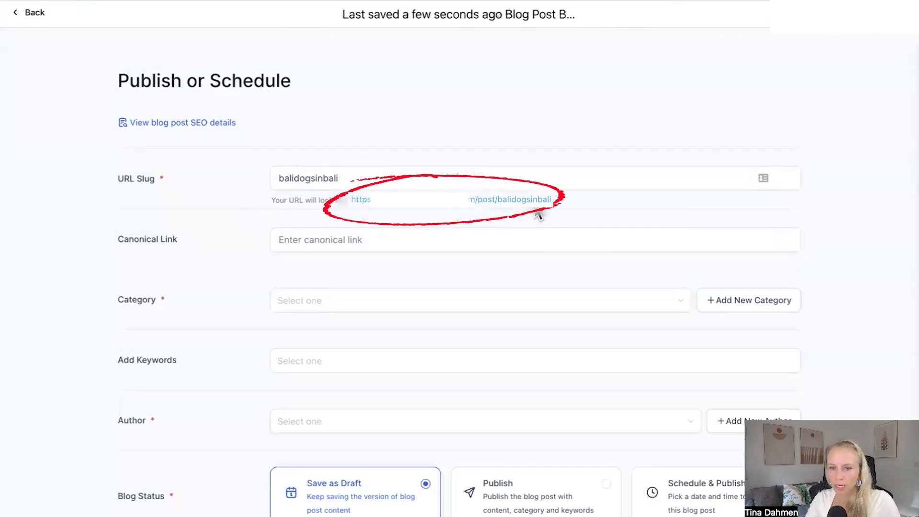
pyautogui.scroll(-1, 561, 202)
pyautogui.click(270, 194)
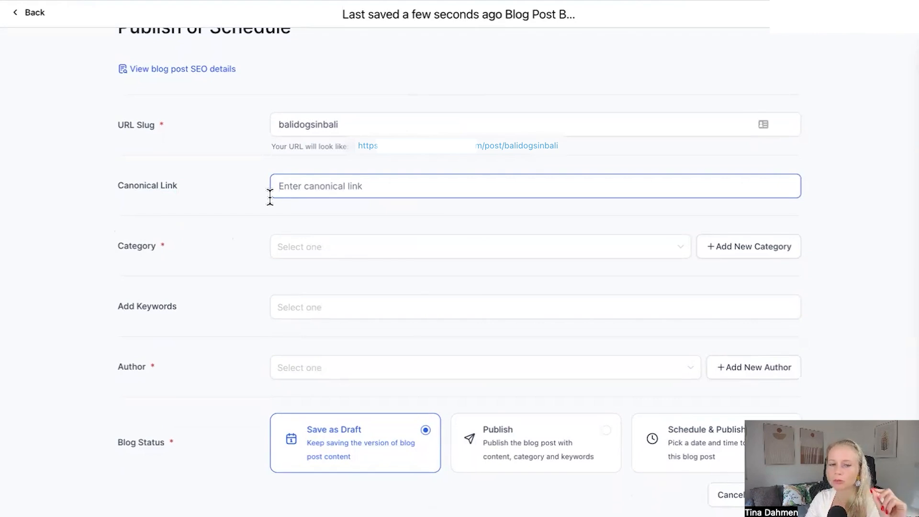
pyautogui.click(111, 231)
pyautogui.scroll(-1, 110, 231)
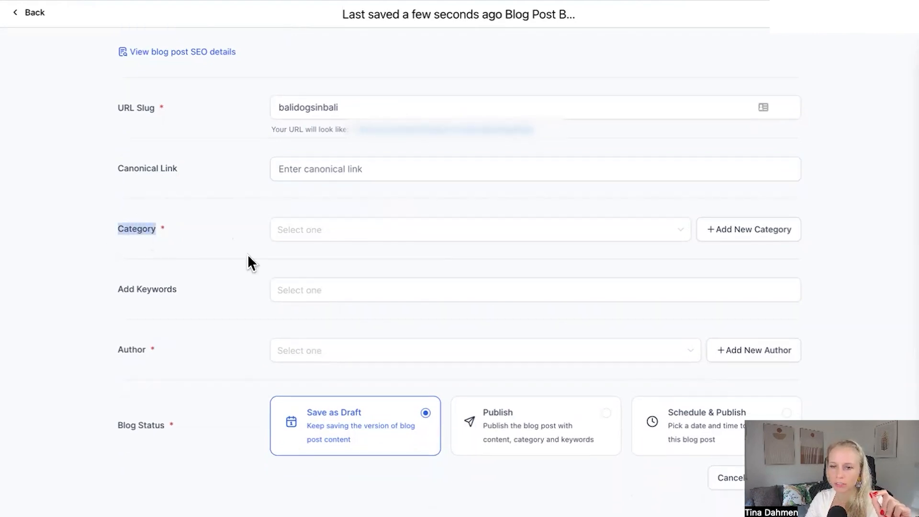
pyautogui.click(750, 238)
pyautogui.click(306, 79)
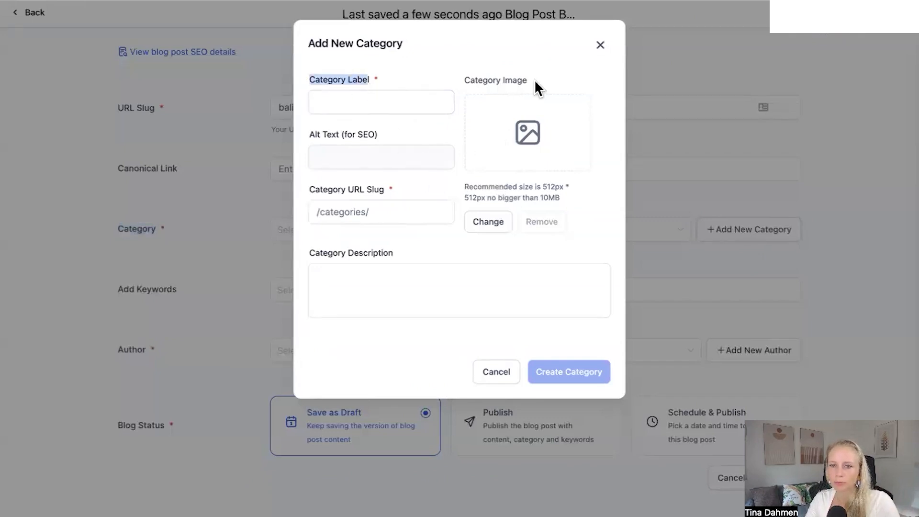
pyautogui.moveTo(532, 80); pyautogui.dragTo(463, 82)
pyautogui.moveTo(414, 134); pyautogui.dragTo(311, 134)
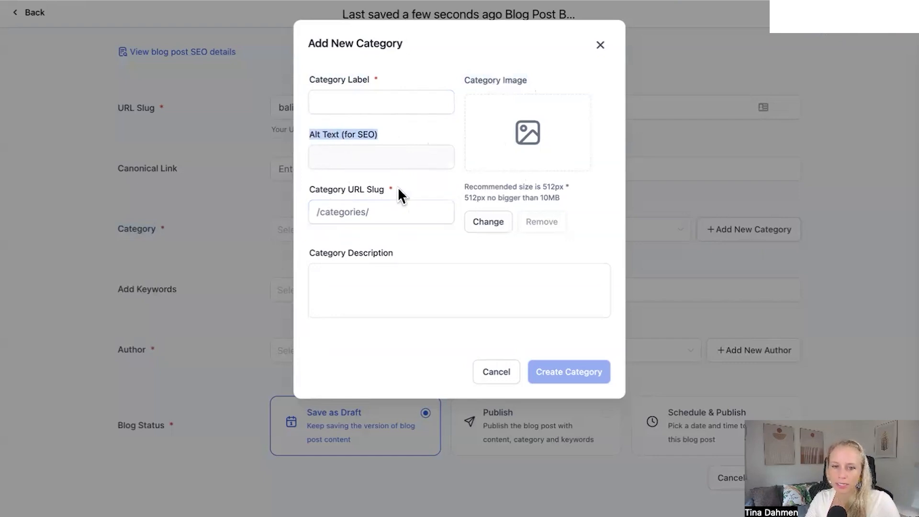
pyautogui.moveTo(400, 192); pyautogui.dragTo(328, 190)
pyautogui.click(404, 208)
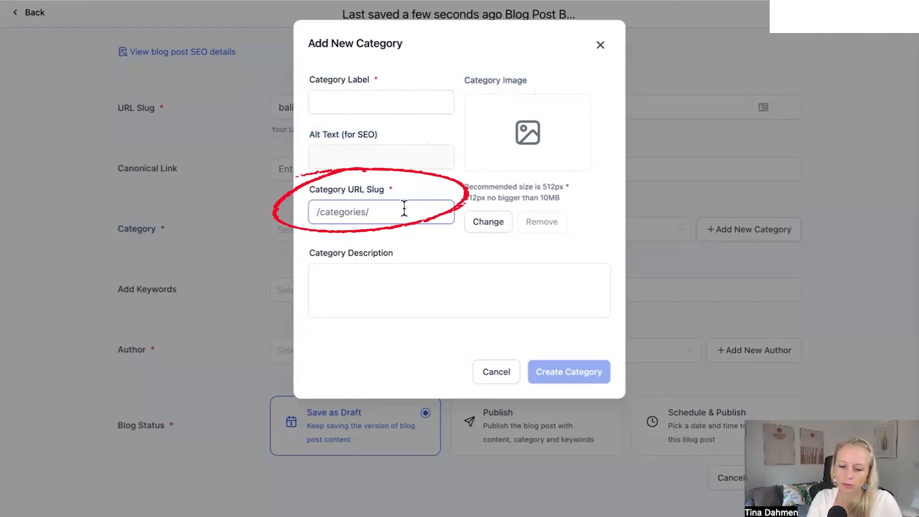
pyautogui.moveTo(308, 252); pyautogui.dragTo(391, 258)
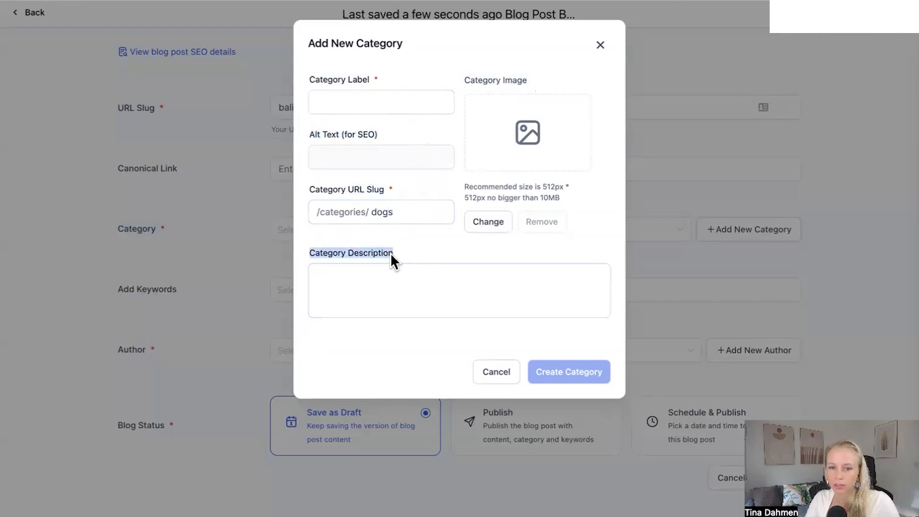
pyautogui.click(500, 376)
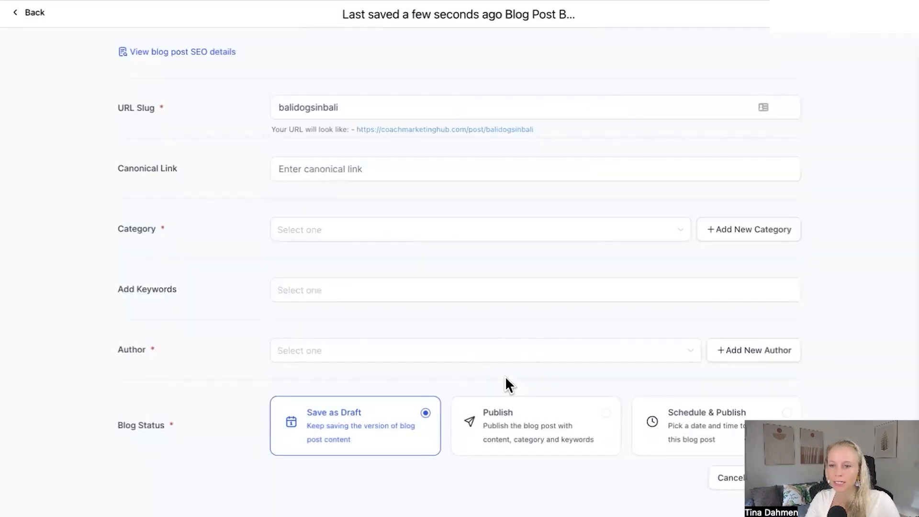
# Step: Set the post's category to AI and choose the existing author from the author list
pyautogui.click(688, 229)
pyautogui.click(294, 262)
pyautogui.click(159, 291)
pyautogui.click(341, 293)
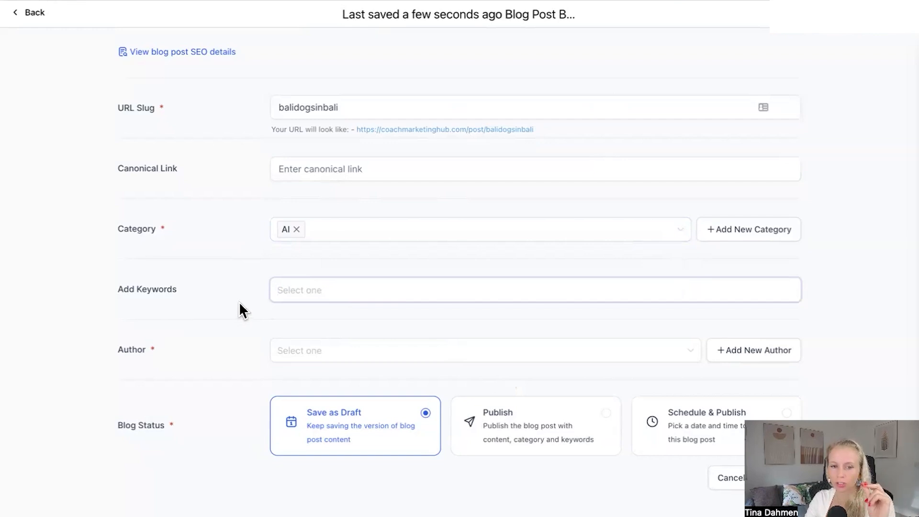
pyautogui.click(331, 351)
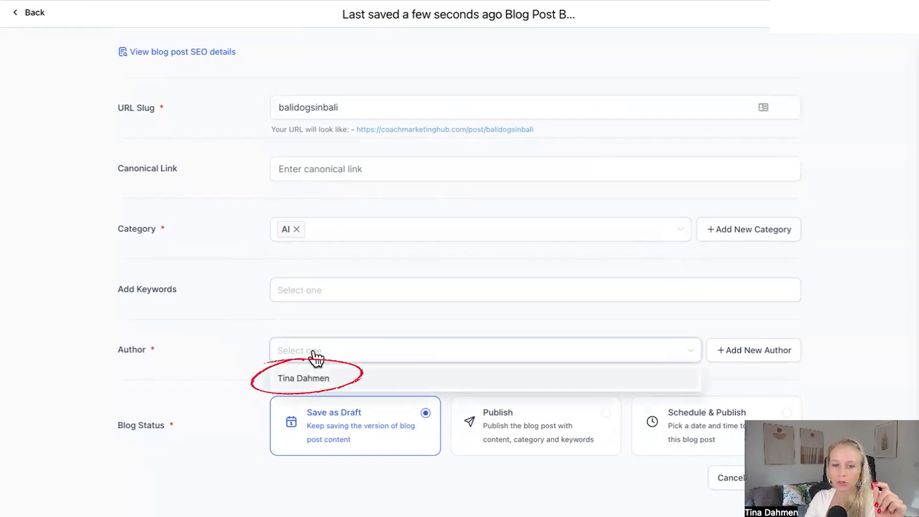
pyautogui.click(315, 383)
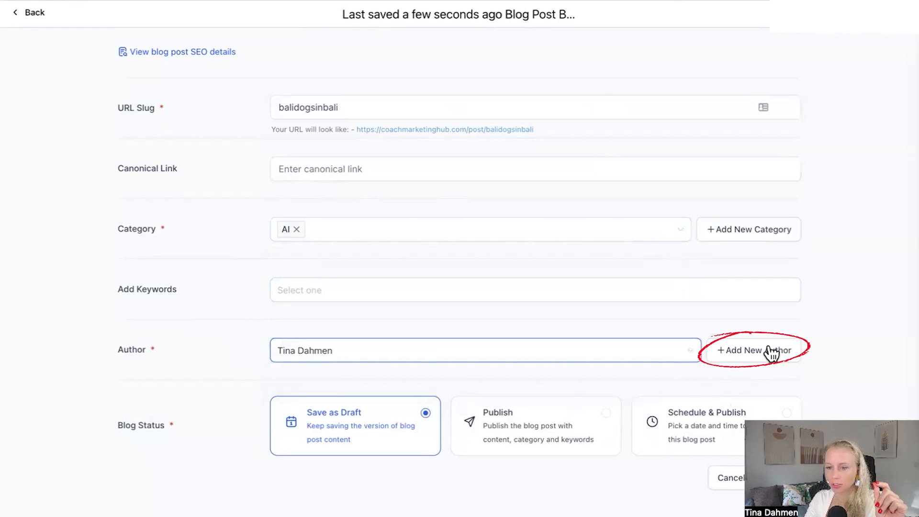
pyautogui.click(754, 354)
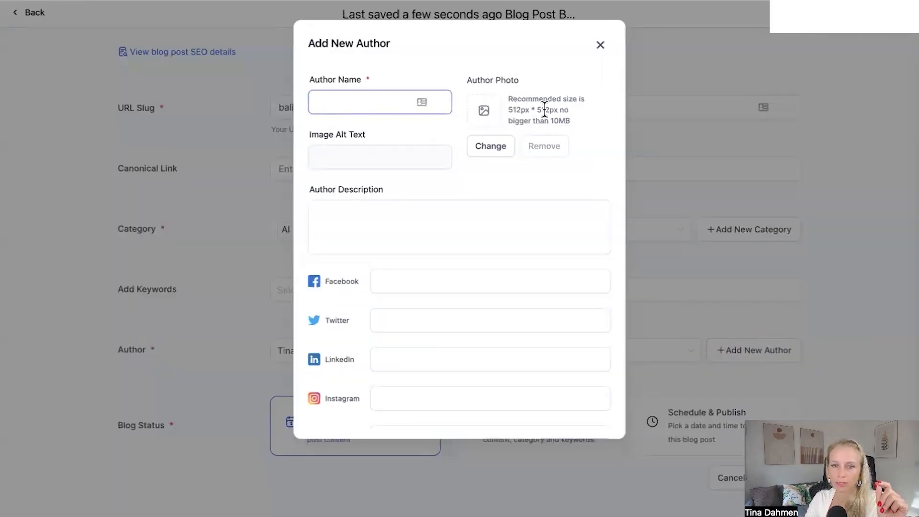
pyautogui.moveTo(467, 79); pyautogui.dragTo(520, 79)
pyautogui.click(383, 181)
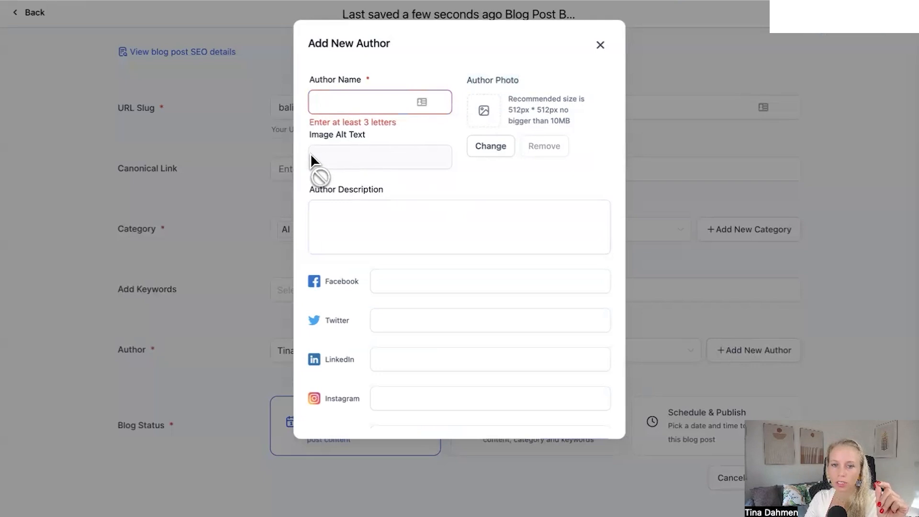
pyautogui.moveTo(352, 137); pyautogui.dragTo(364, 137)
pyautogui.click(364, 136)
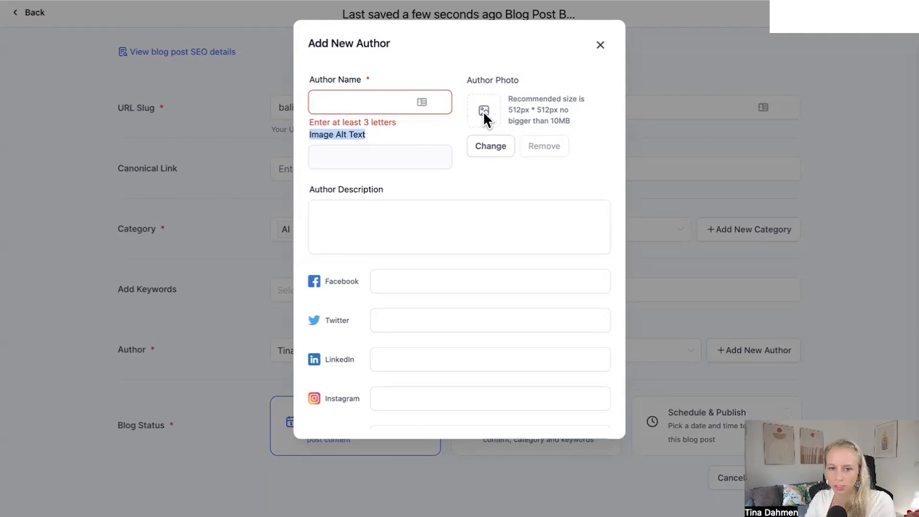
pyautogui.moveTo(309, 193); pyautogui.dragTo(368, 190)
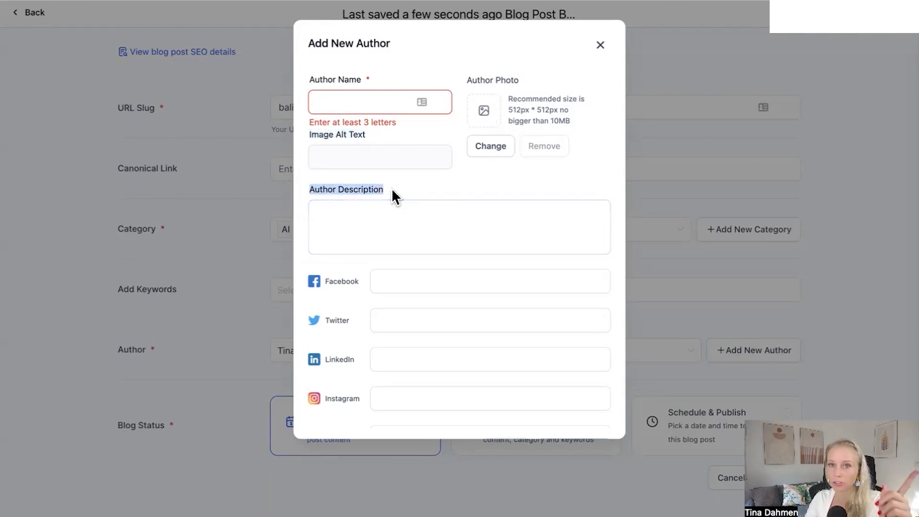
pyautogui.click(391, 187)
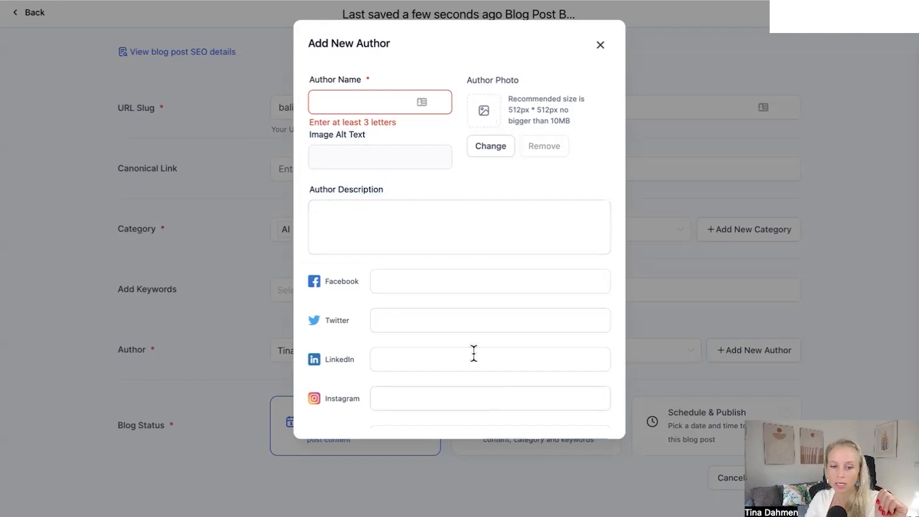
pyautogui.scroll(-1, 362, 371)
pyautogui.click(599, 45)
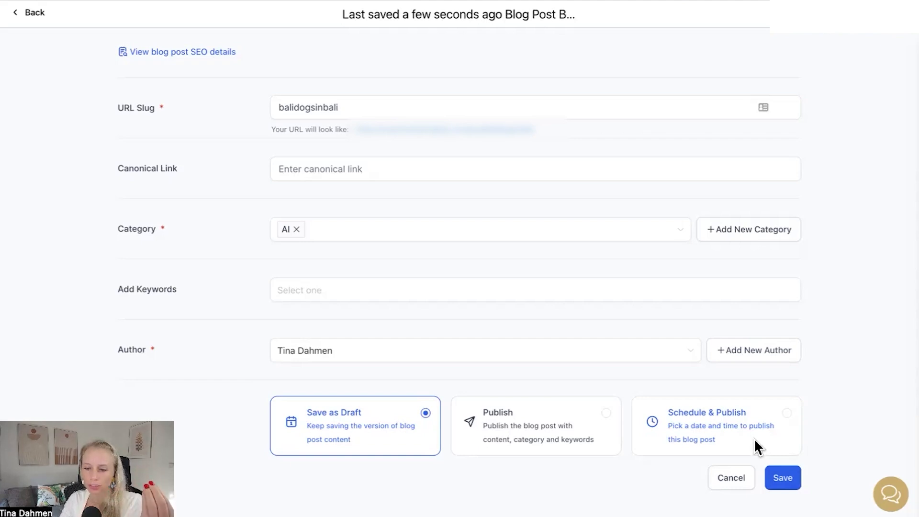
# Step: Save the post with the Save as Draft status
pyautogui.scroll(1, 589, 239)
pyautogui.scroll(-1, 763, 408)
pyautogui.click(778, 478)
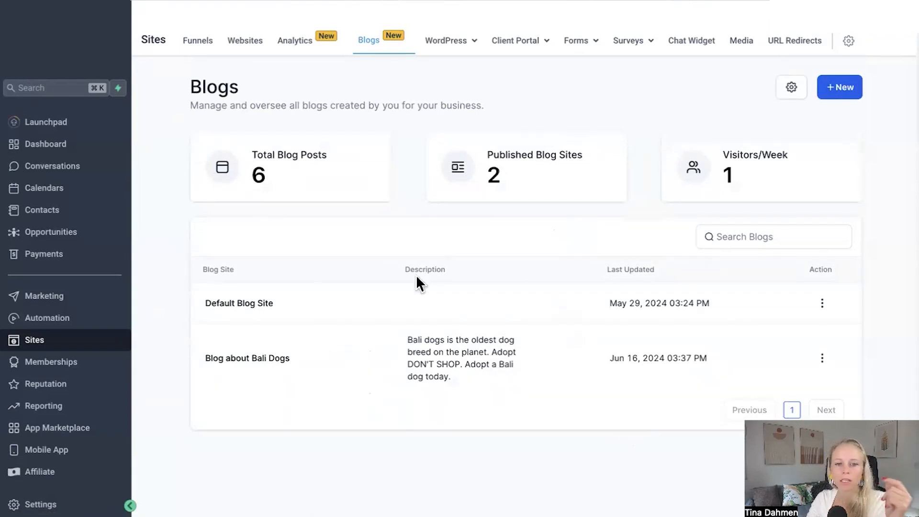
# Step: Select all posts in the Default Blog Site and move them to the Blog about Bali Dogs site
pyautogui.click(232, 304)
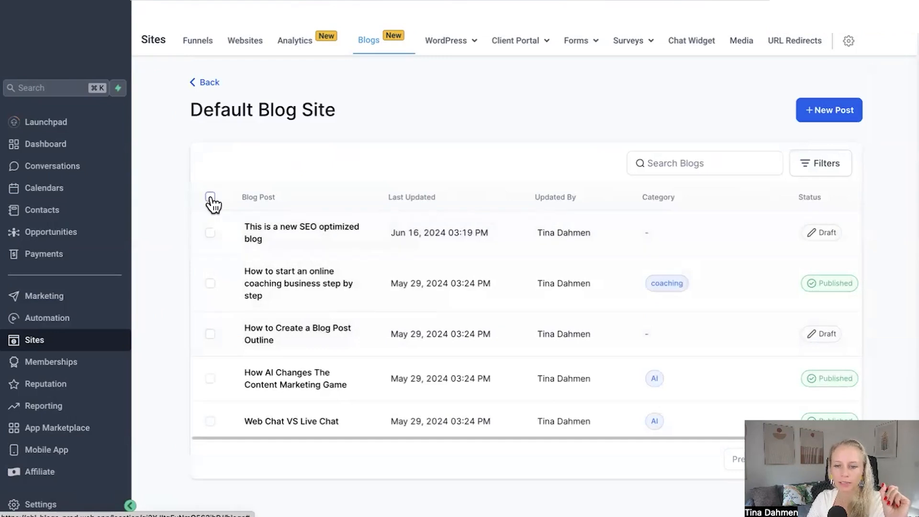
pyautogui.click(210, 198)
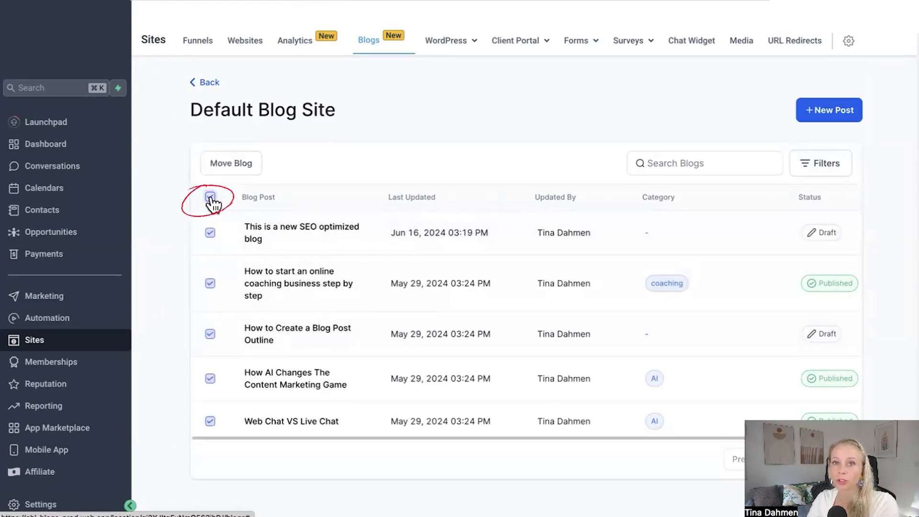
pyautogui.click(226, 160)
pyautogui.click(645, 170)
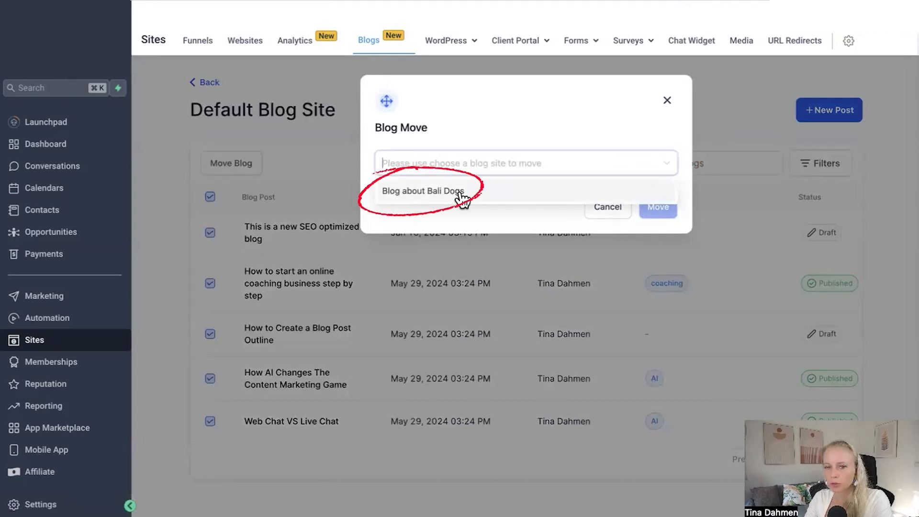
pyautogui.click(428, 197)
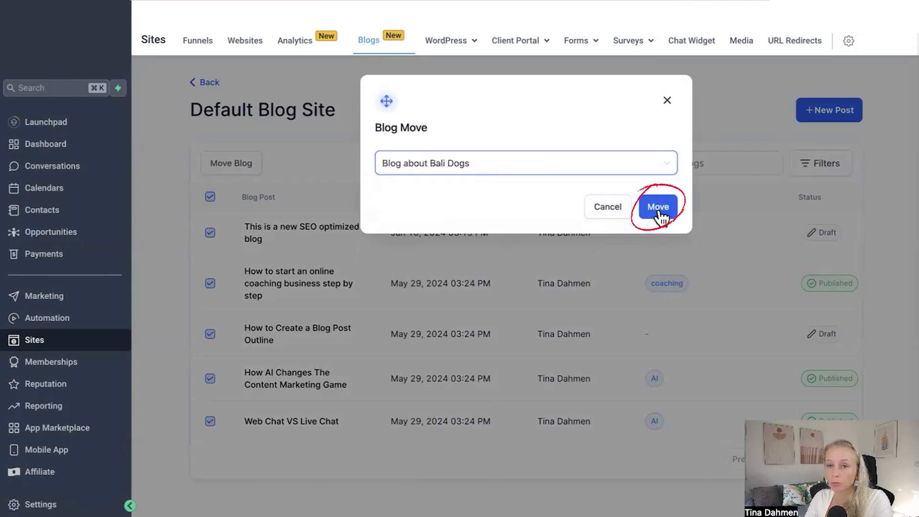